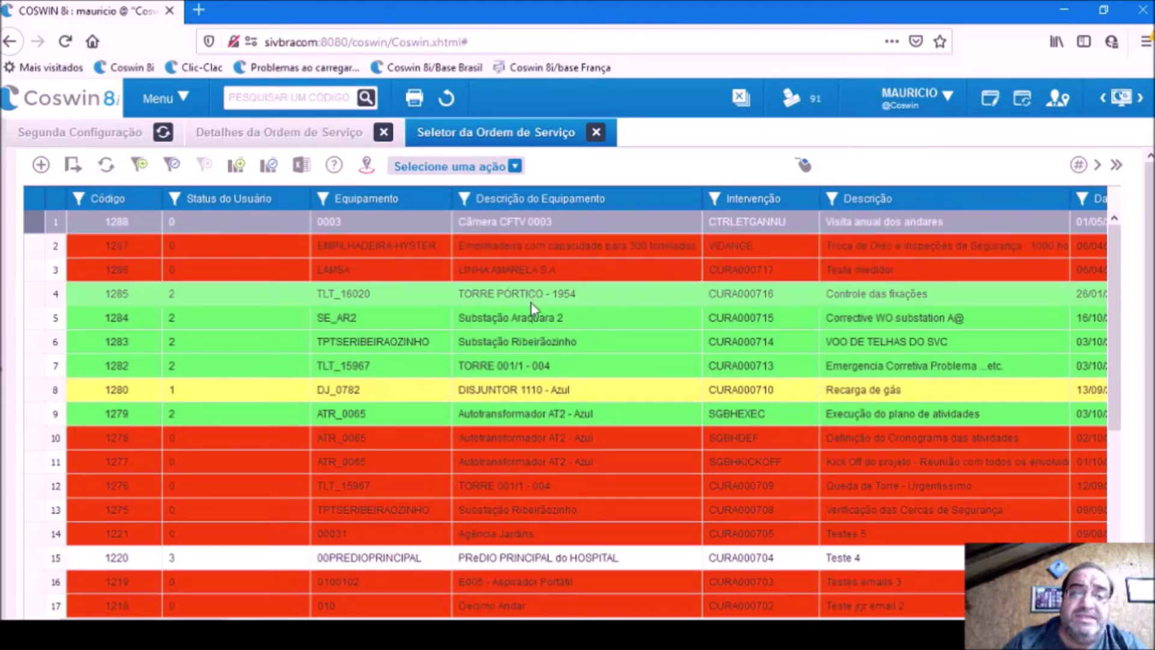
Filter the work order list to rows whose Intervenção contains "prev".
{"action": "left_click_drag", "start_coordinate": [1115, 319], "coordinate": [1119, 344]}
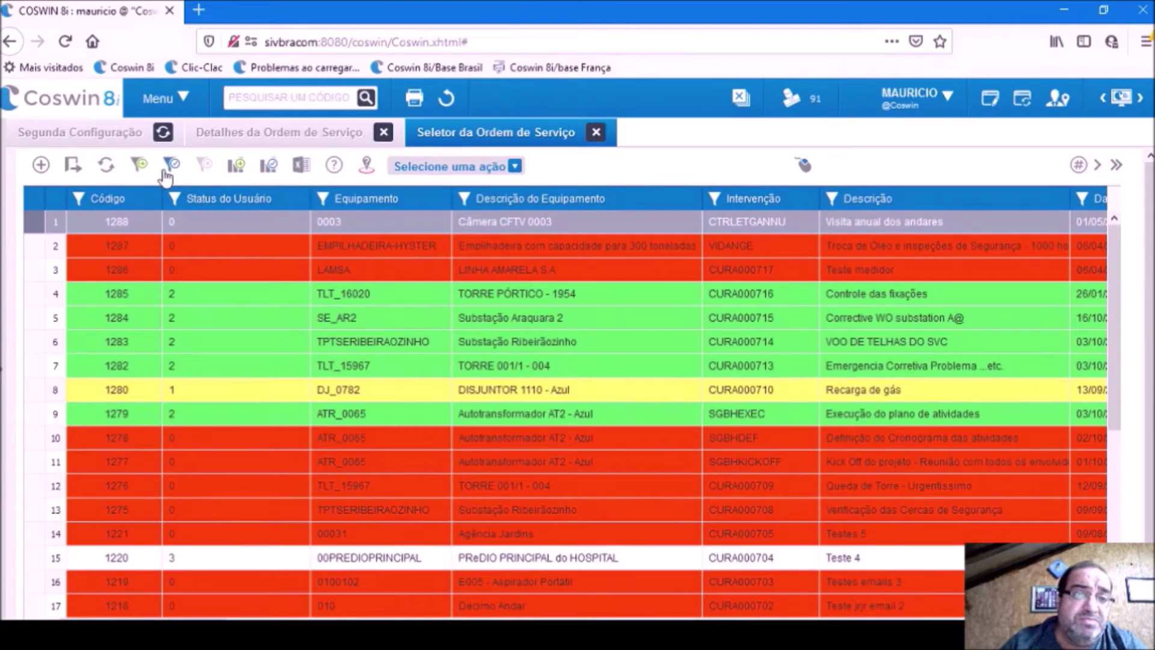
{"action": "scroll", "coordinate": [598, 483], "scroll_direction": "down", "scroll_amount": 1}
{"action": "mouse_move", "coordinate": [1114, 289]}
{"action": "left_mouse_down"}
{"action": "mouse_move", "coordinate": [1103, 449]}
{"action": "mouse_move", "coordinate": [1107, 269]}
{"action": "left_mouse_up"}
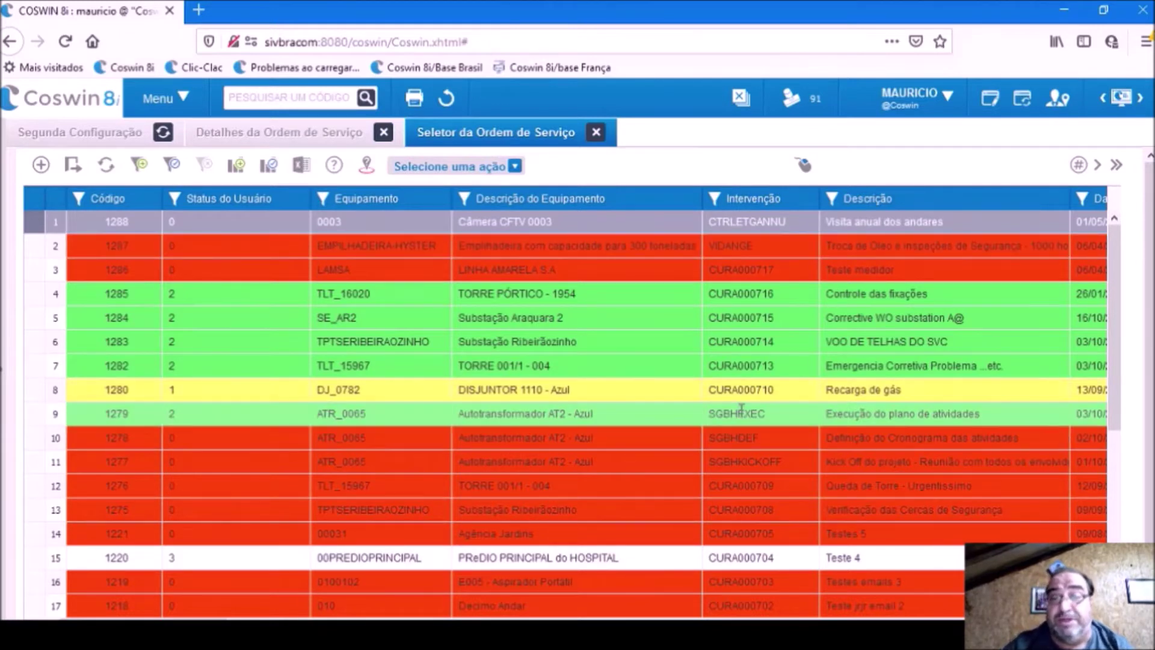
{"action": "left_click", "coordinate": [722, 199]}
{"action": "left_click", "coordinate": [516, 222]}
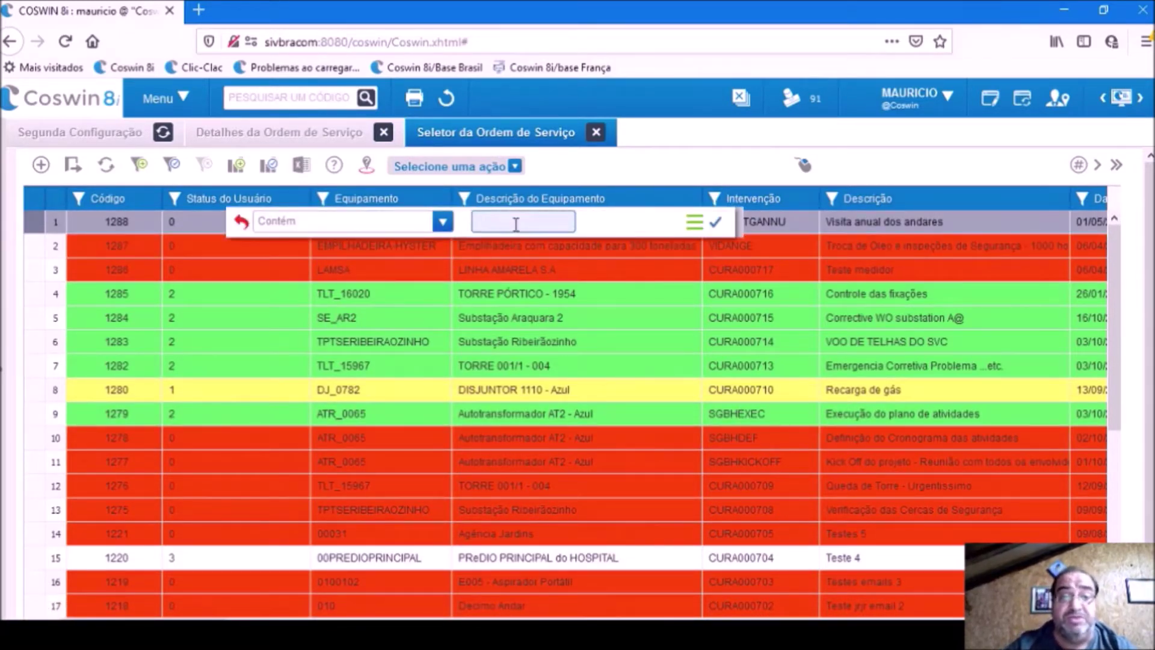
{"action": "type", "text": "prev"}
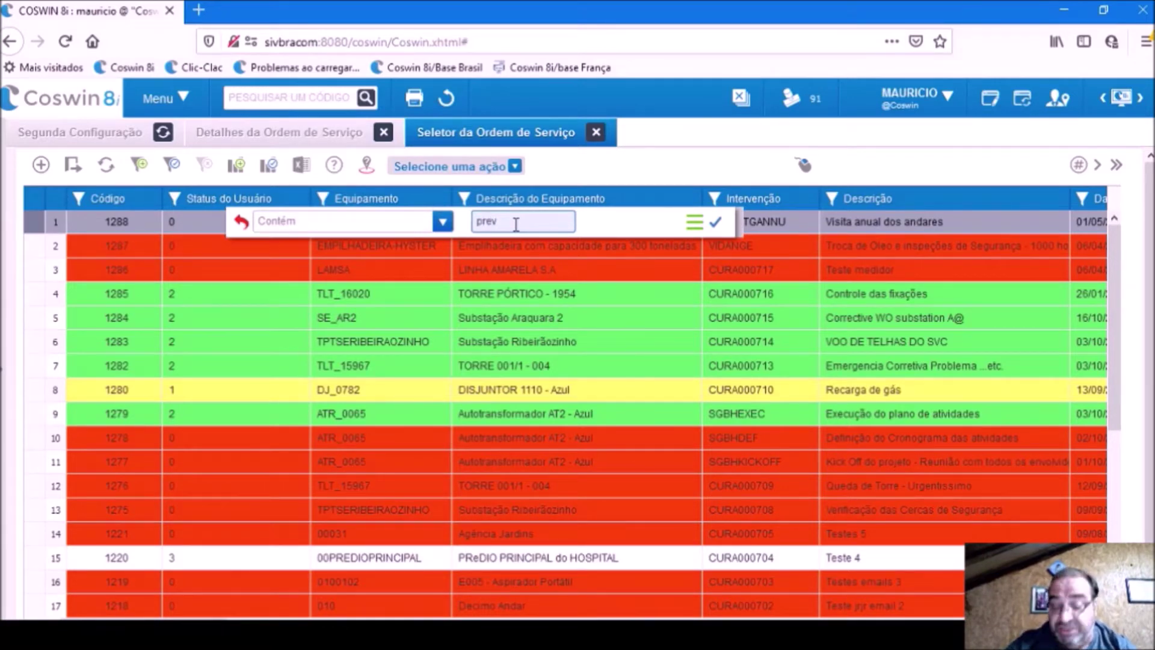
{"action": "key", "text": "Return"}
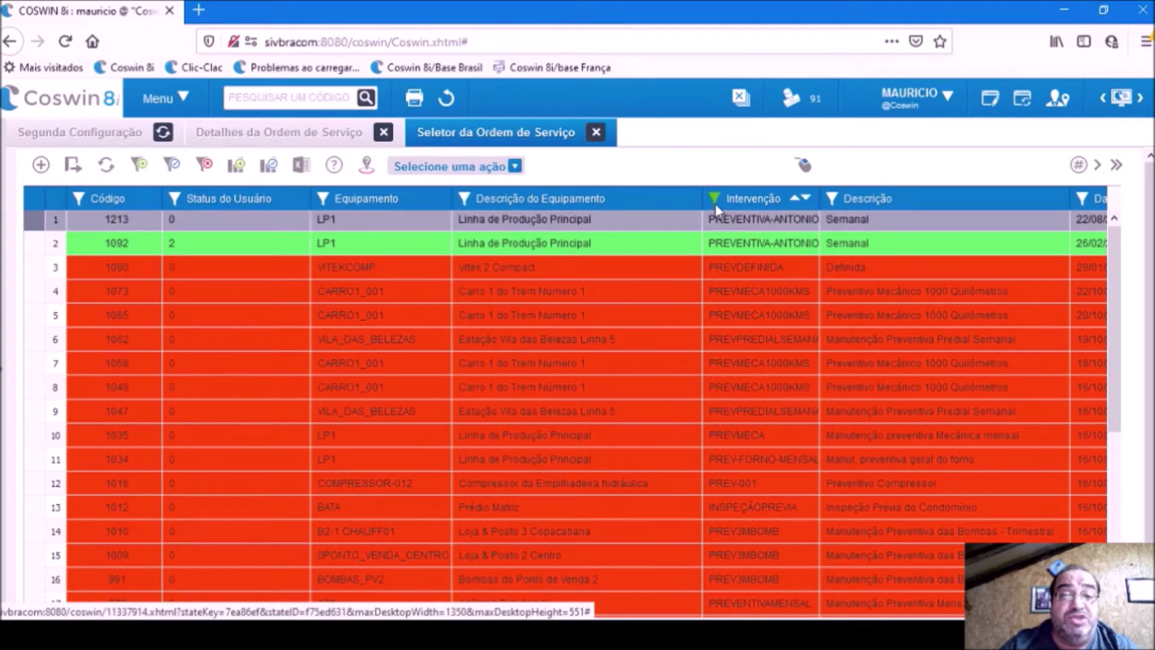
Review the filtered preventive work orders through the end of the list and clear the filter.
{"action": "scroll", "coordinate": [764, 460], "scroll_direction": "down", "scroll_amount": 1}
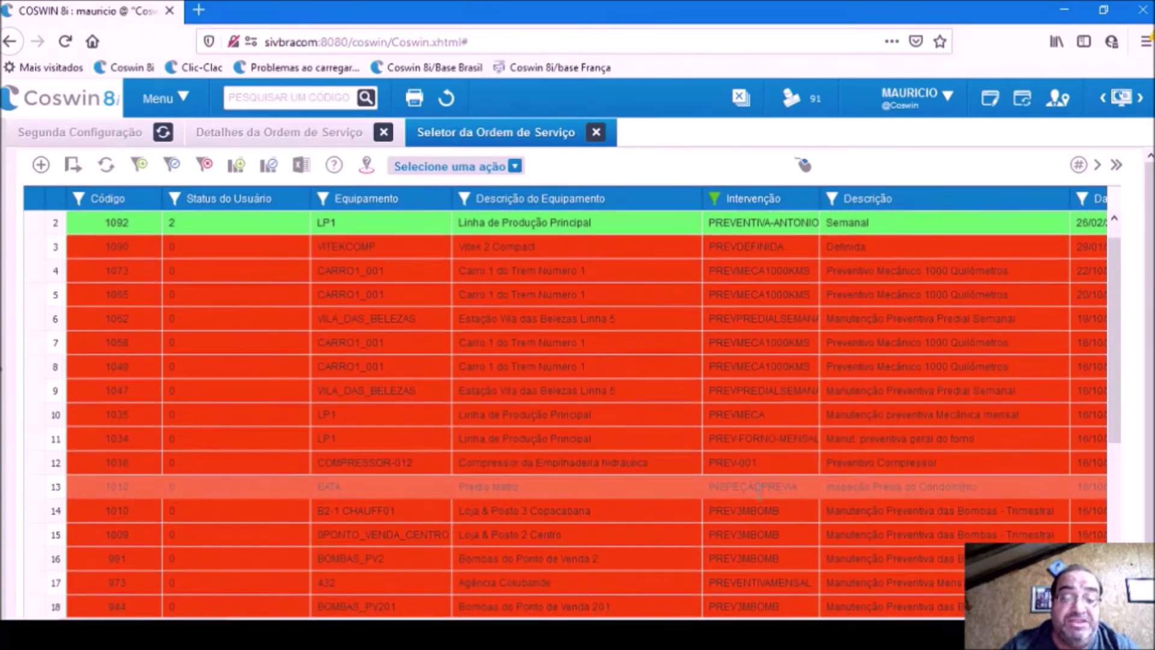
{"action": "left_click_drag", "start_coordinate": [1114, 354], "coordinate": [1143, 330]}
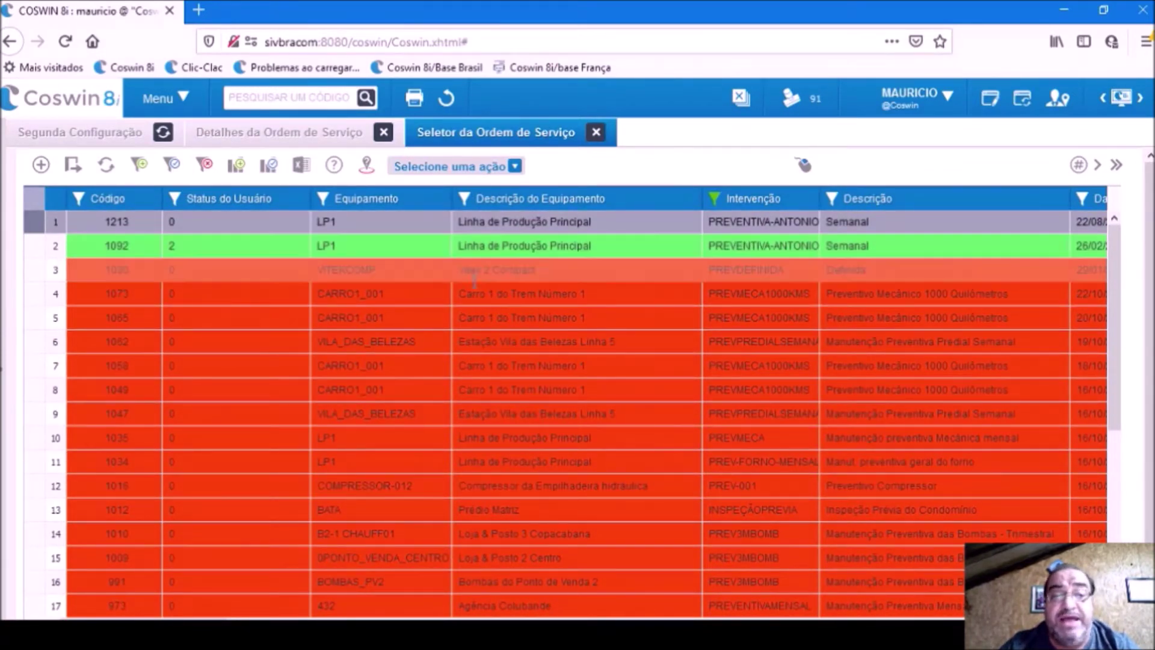
{"action": "left_click_drag", "start_coordinate": [1111, 396], "coordinate": [1112, 569]}
{"action": "scroll", "coordinate": [542, 361], "scroll_direction": "up", "scroll_amount": 5}
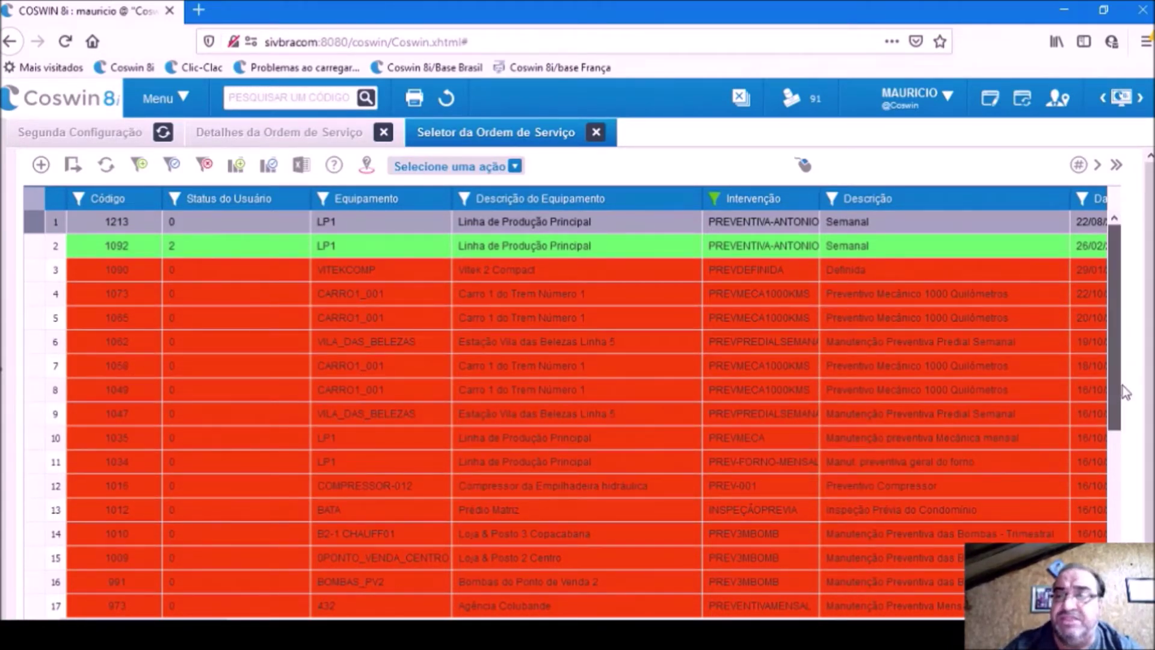
{"action": "left_click_drag", "start_coordinate": [1123, 385], "coordinate": [1123, 517]}
{"action": "scroll", "coordinate": [1123, 516], "scroll_direction": "up", "scroll_amount": 5}
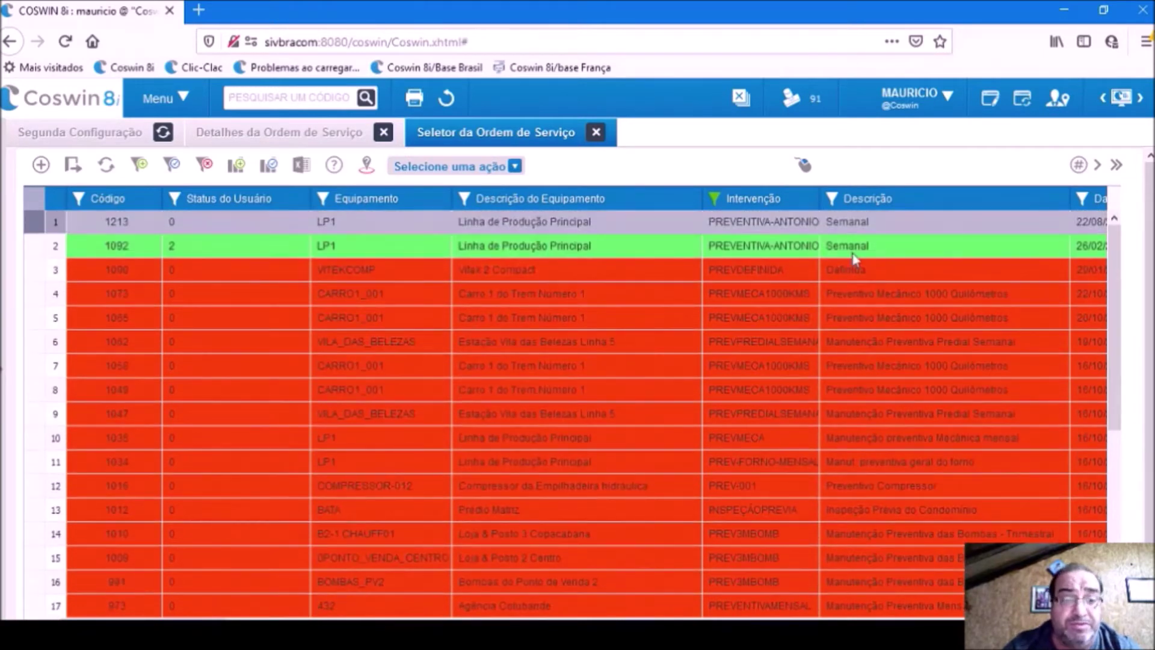
{"action": "left_click", "coordinate": [205, 164]}
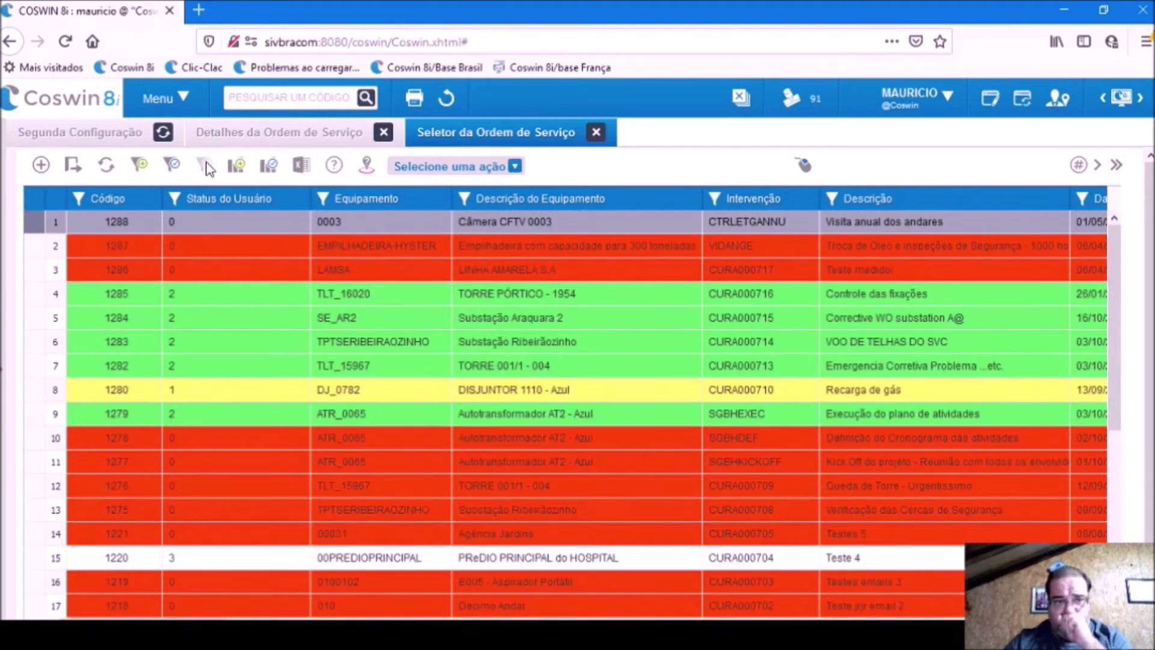
Generate the saved graph OS POR CLASSE, display it as a vertical bar chart and inspect the ELEC and MECA bars.
{"action": "left_click", "coordinate": [269, 169]}
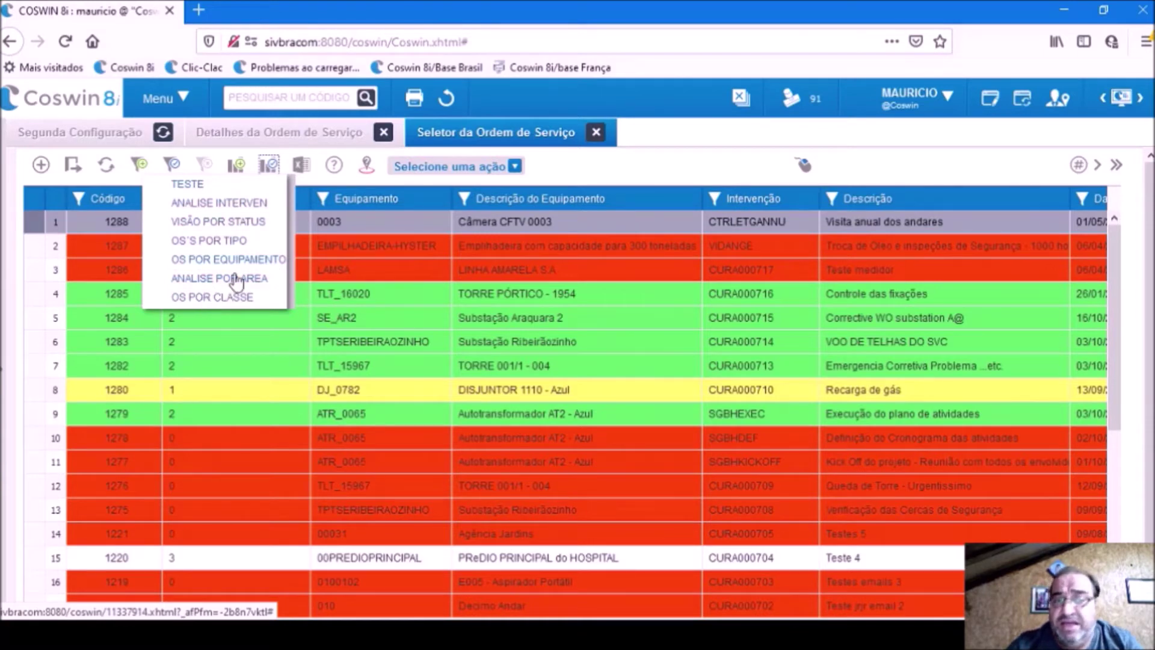
{"action": "left_click", "coordinate": [205, 298]}
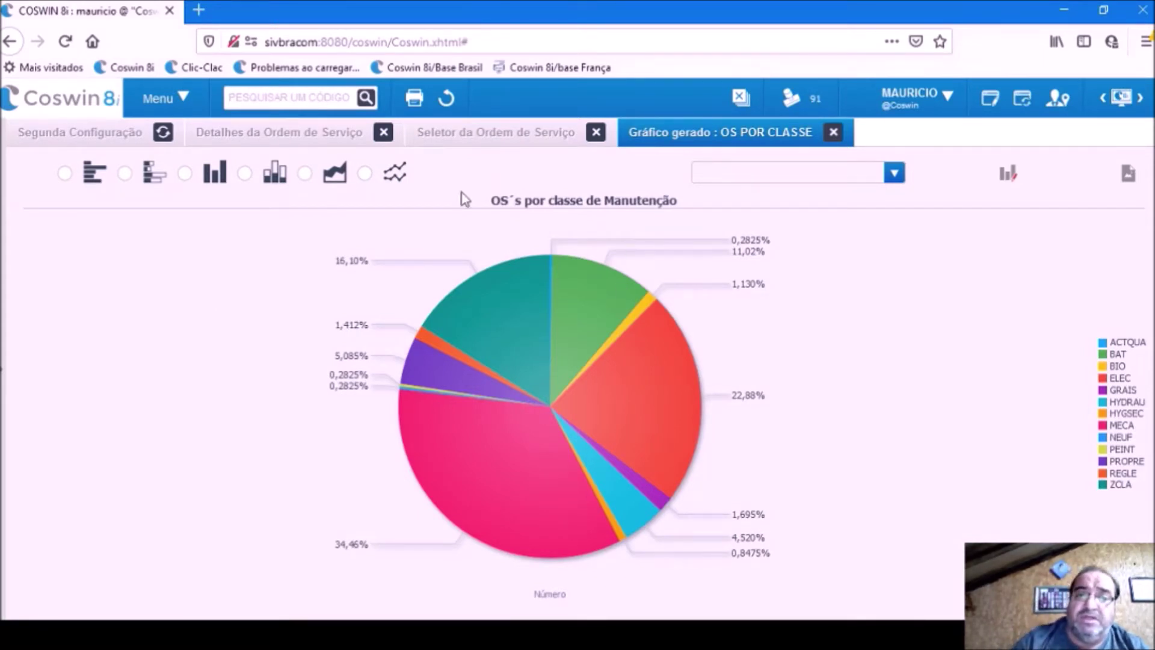
{"action": "mouse_move", "coordinate": [466, 432]}
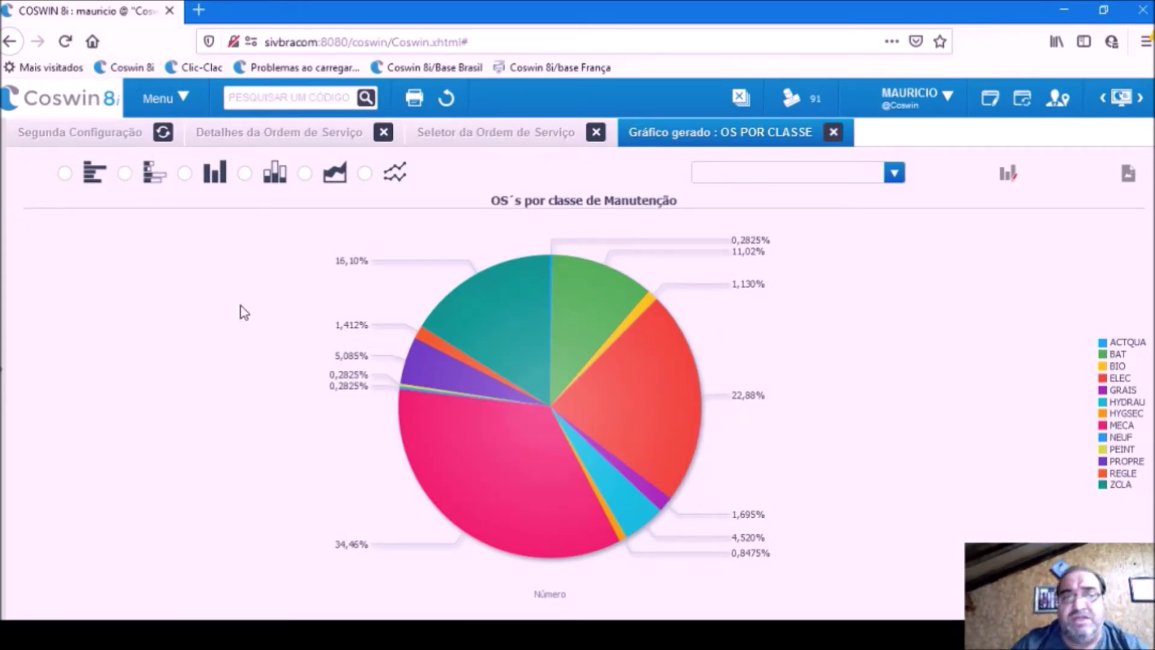
{"action": "left_click", "coordinate": [185, 176]}
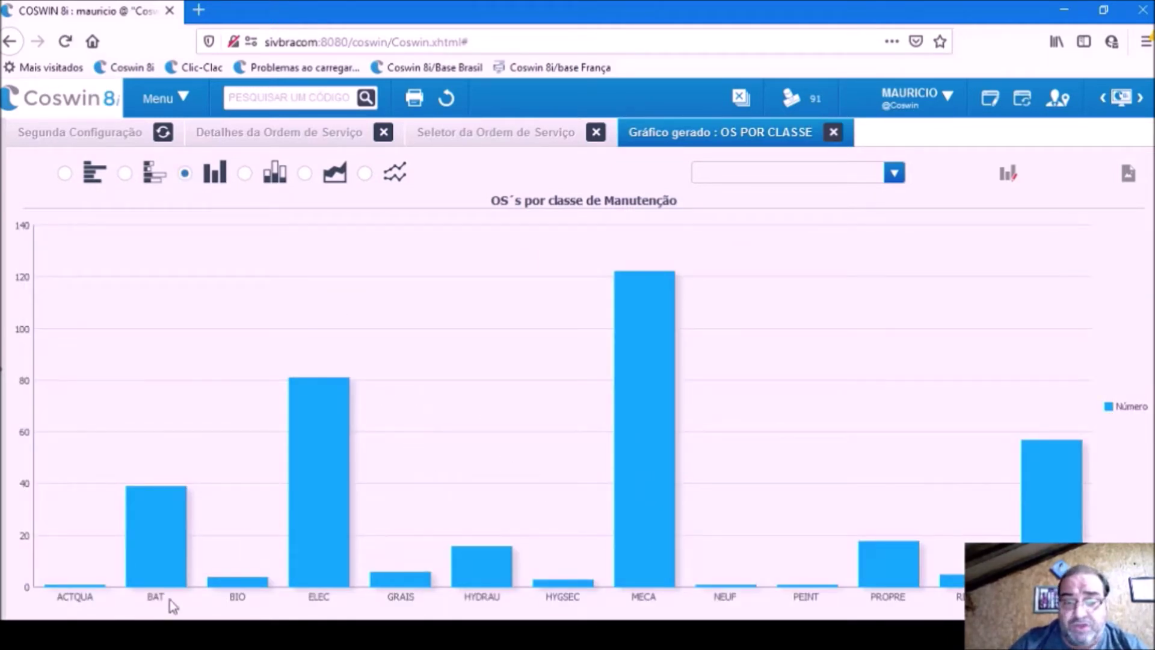
{"action": "mouse_move", "coordinate": [330, 432]}
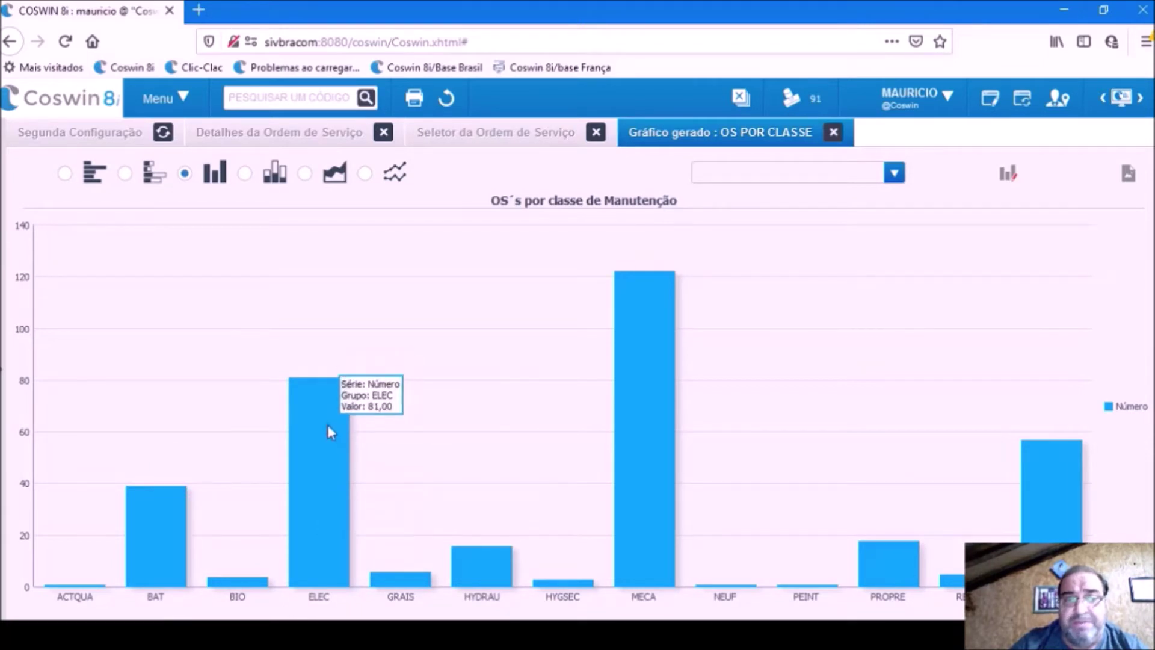
{"action": "mouse_move", "coordinate": [632, 404]}
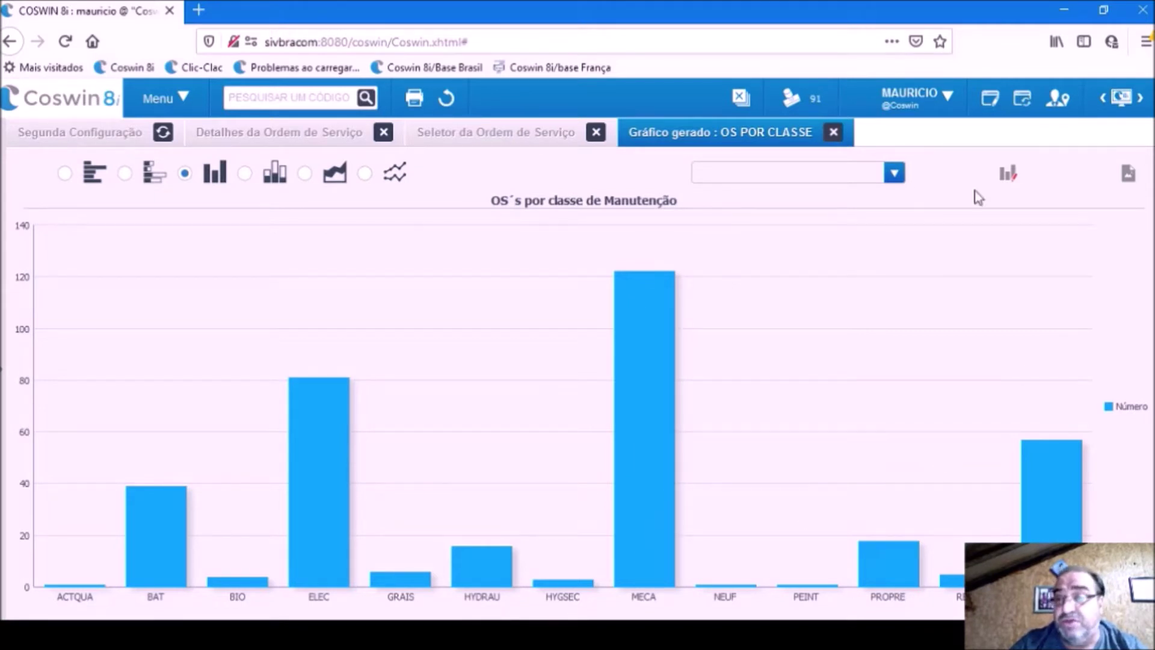
View the class graph with the saved filters OS ELETRICa urgente, OS CORRETIVA ABERTA and OS Atrasadas (< data hoje).
{"action": "left_click", "coordinate": [895, 175]}
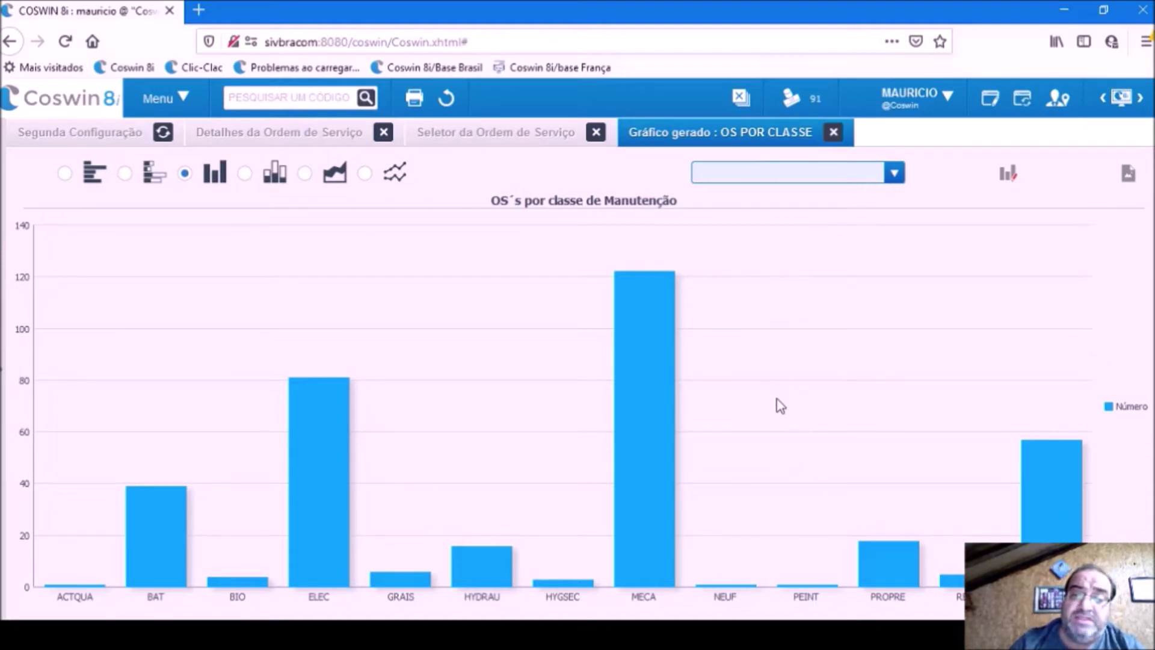
{"action": "key", "text": "Down"}
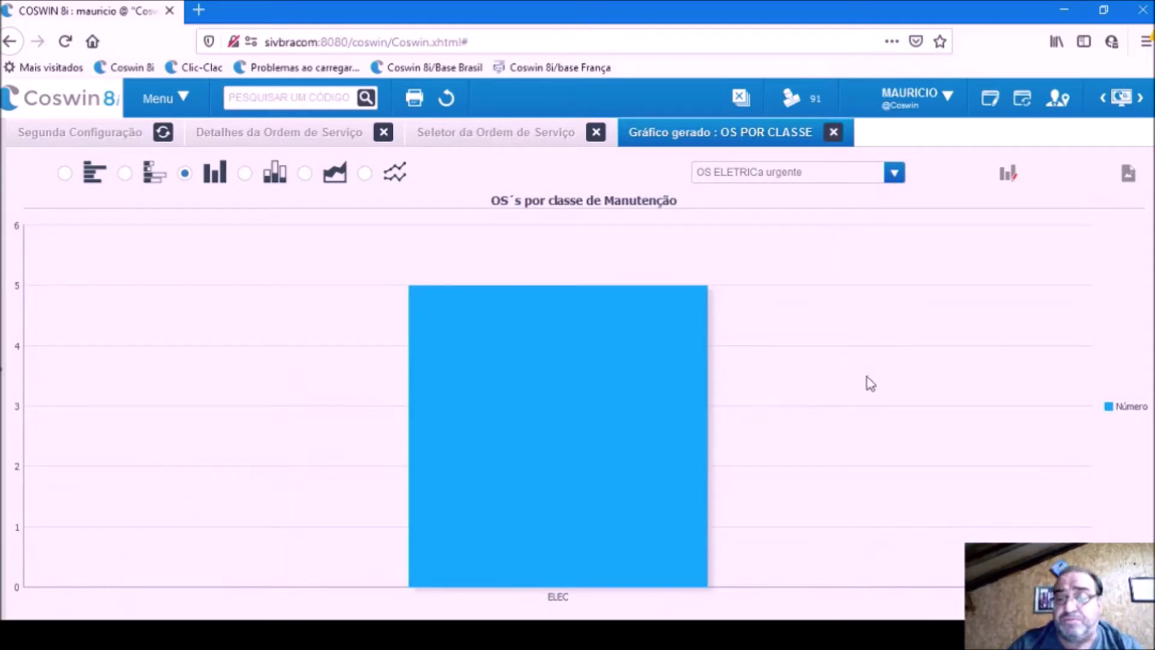
{"action": "key", "text": "Up"}
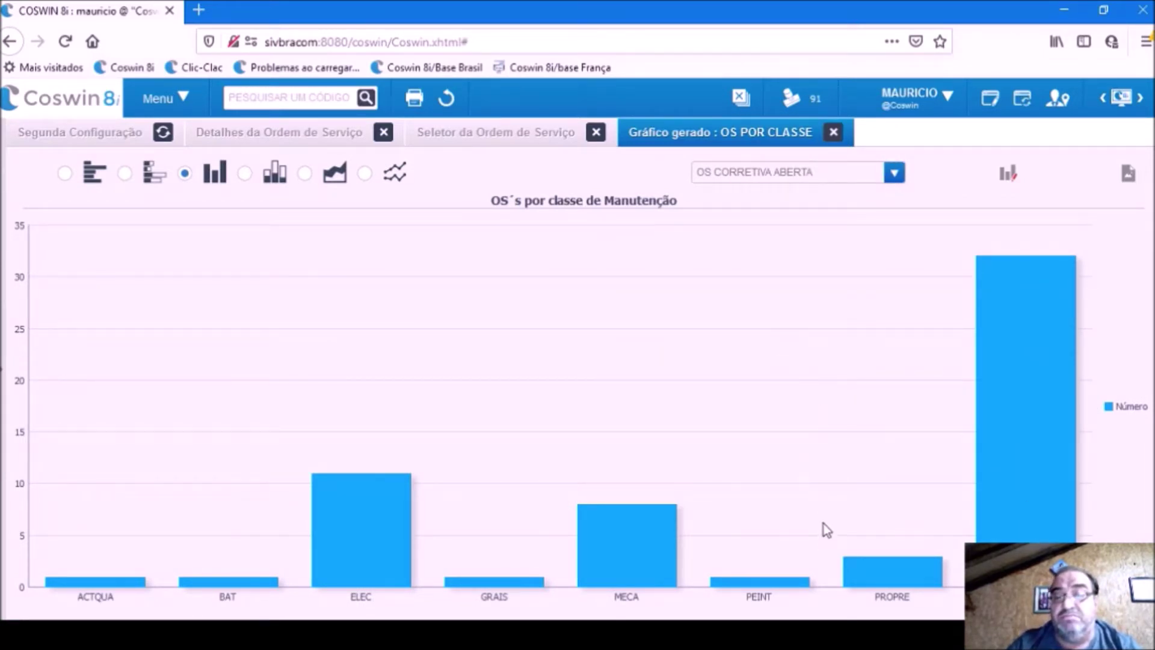
{"action": "key", "text": "Down"}
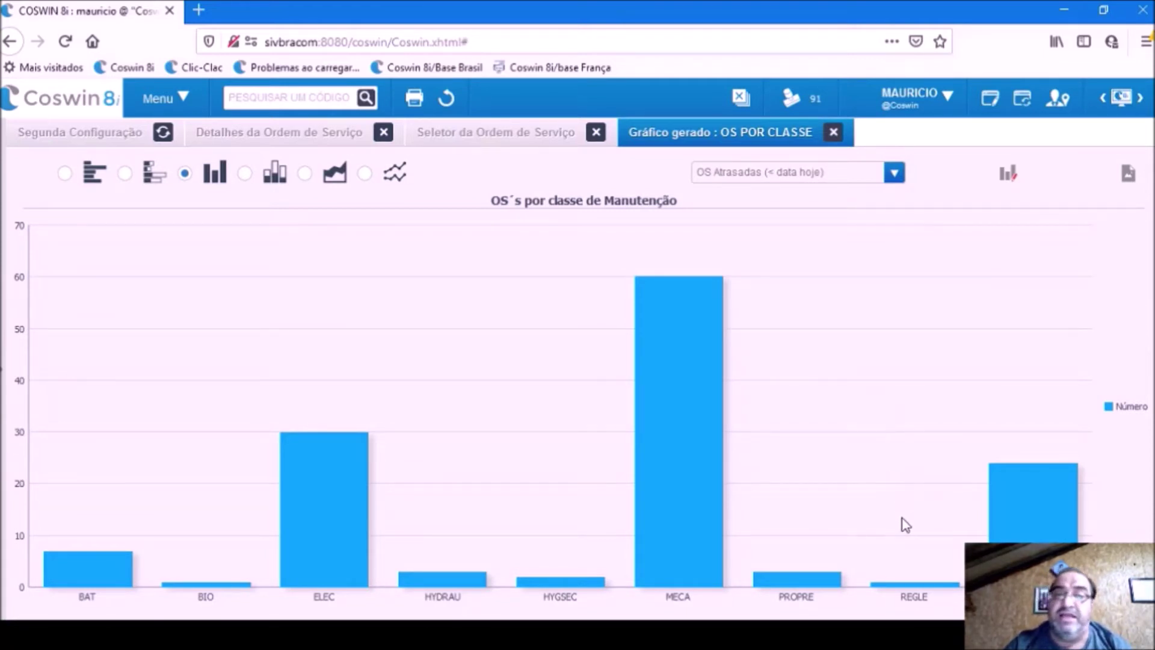
Apply the saved filter Motor LP1 to the class graph, and close the graph to return to the work order list.
{"action": "left_click", "coordinate": [466, 139]}
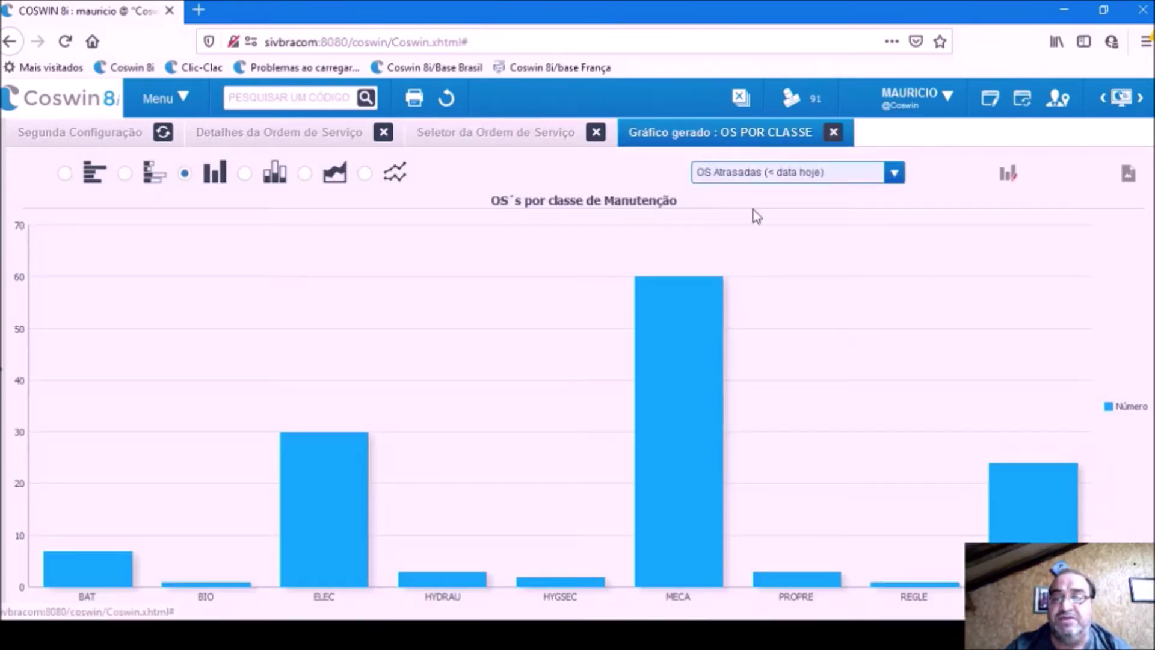
{"action": "left_click", "coordinate": [713, 139]}
{"action": "left_click", "coordinate": [895, 175]}
{"action": "left_click", "coordinate": [804, 361]}
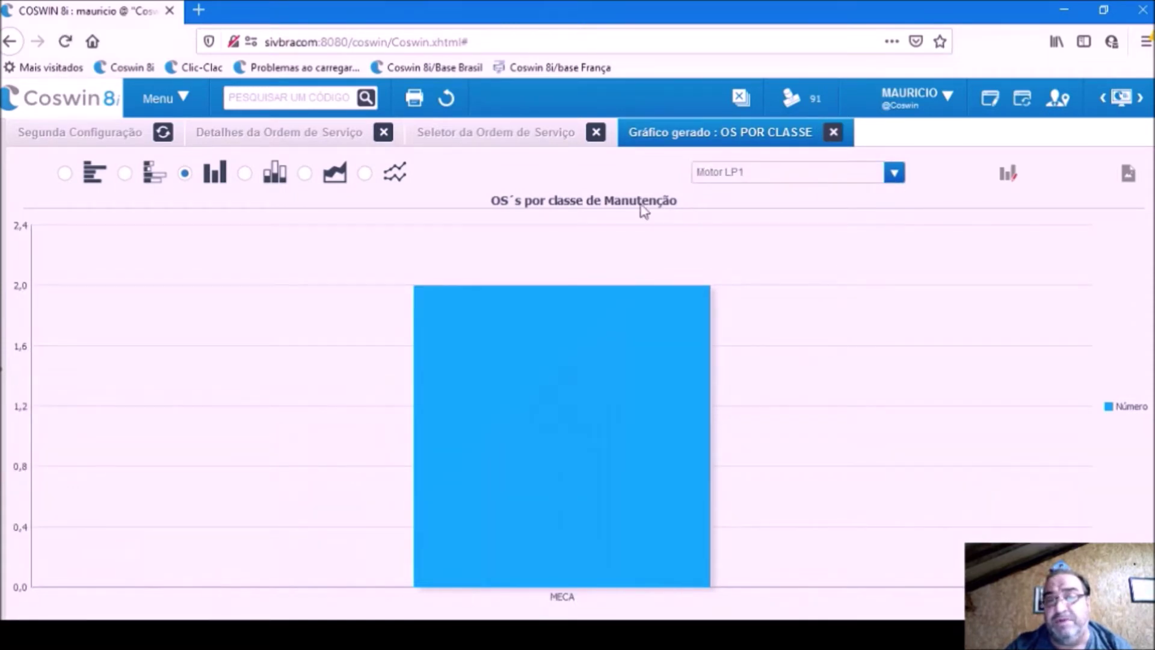
{"action": "left_click", "coordinate": [445, 133]}
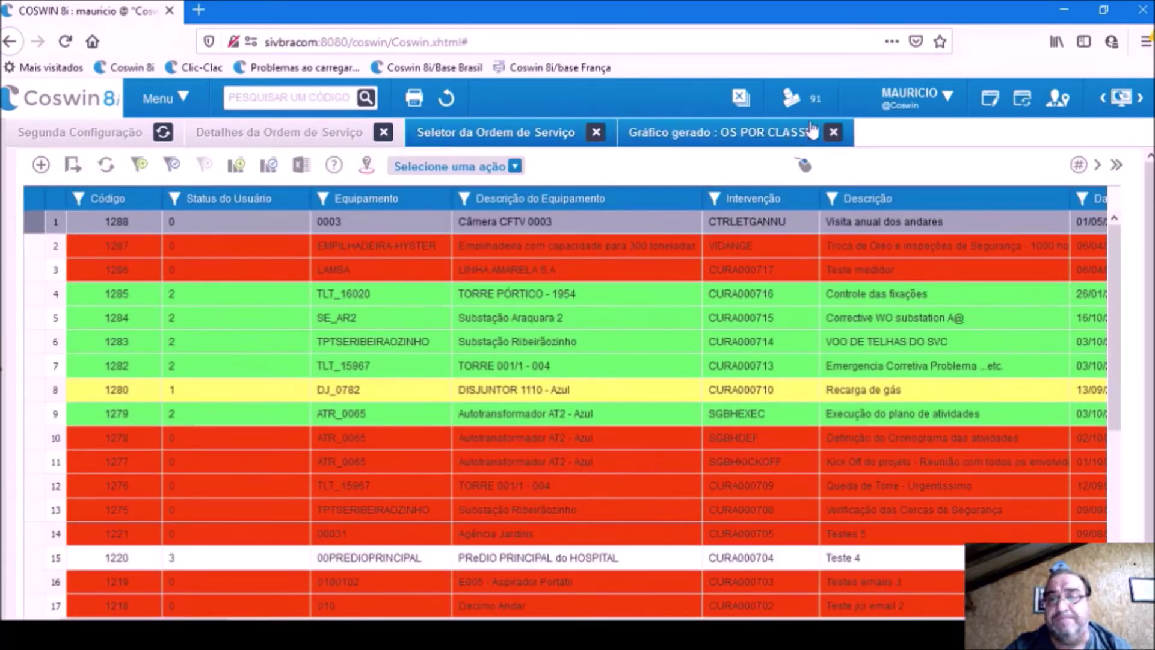
{"action": "left_click", "coordinate": [753, 133]}
{"action": "left_click", "coordinate": [833, 132]}
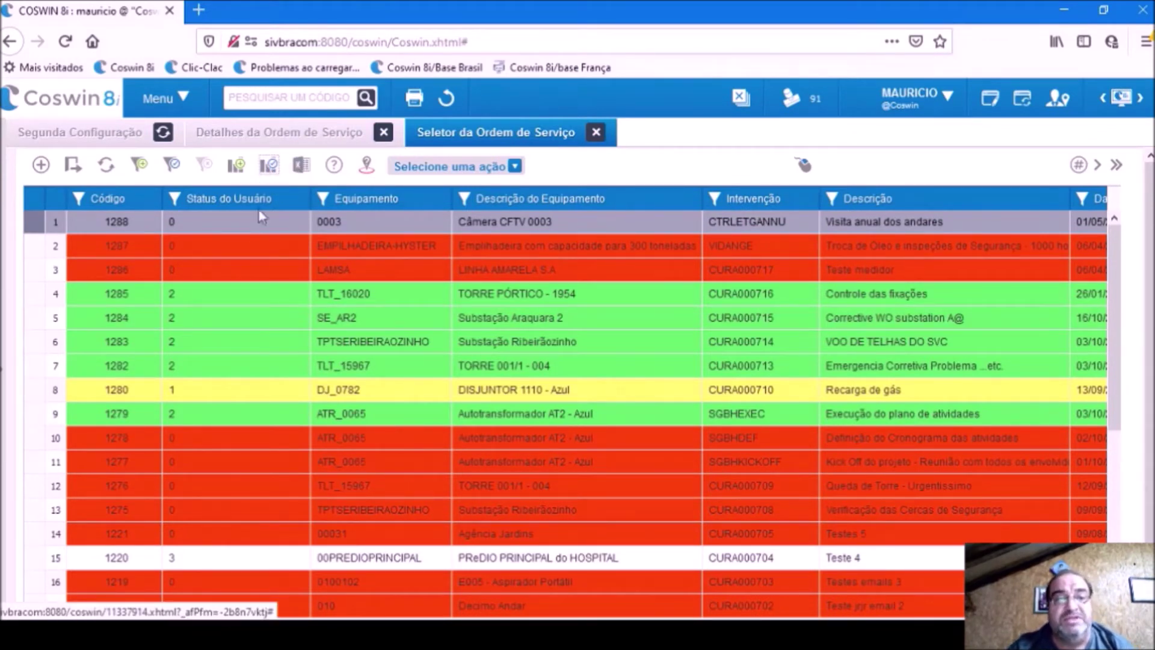
Generate the saved graph TESTE, view it with filters including OS Corretivas Eletrica and O.S Mot-112 Aberta, and close it.
{"action": "left_click", "coordinate": [269, 164]}
{"action": "left_click", "coordinate": [192, 184]}
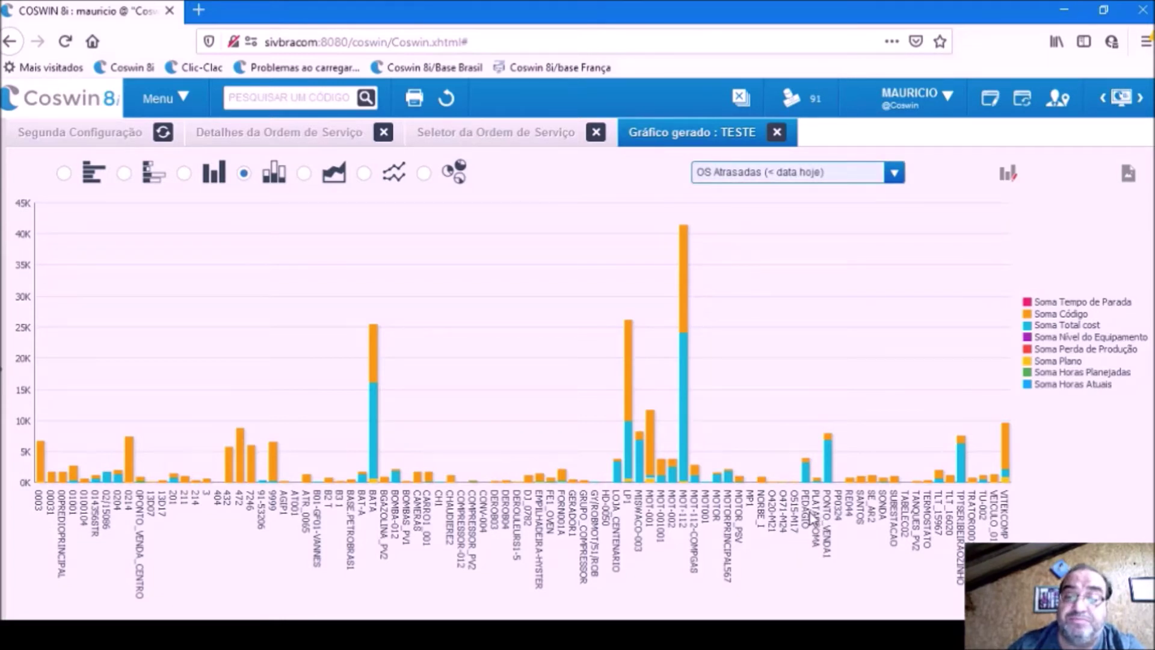
{"action": "key", "text": "Down"}
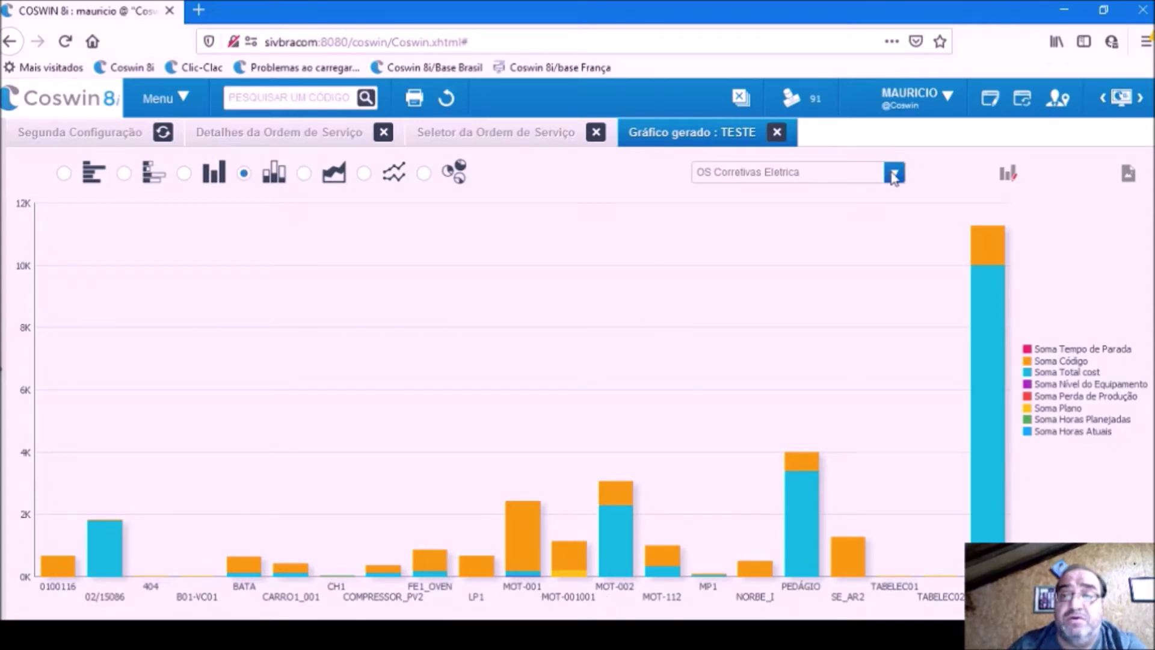
{"action": "left_click", "coordinate": [759, 343]}
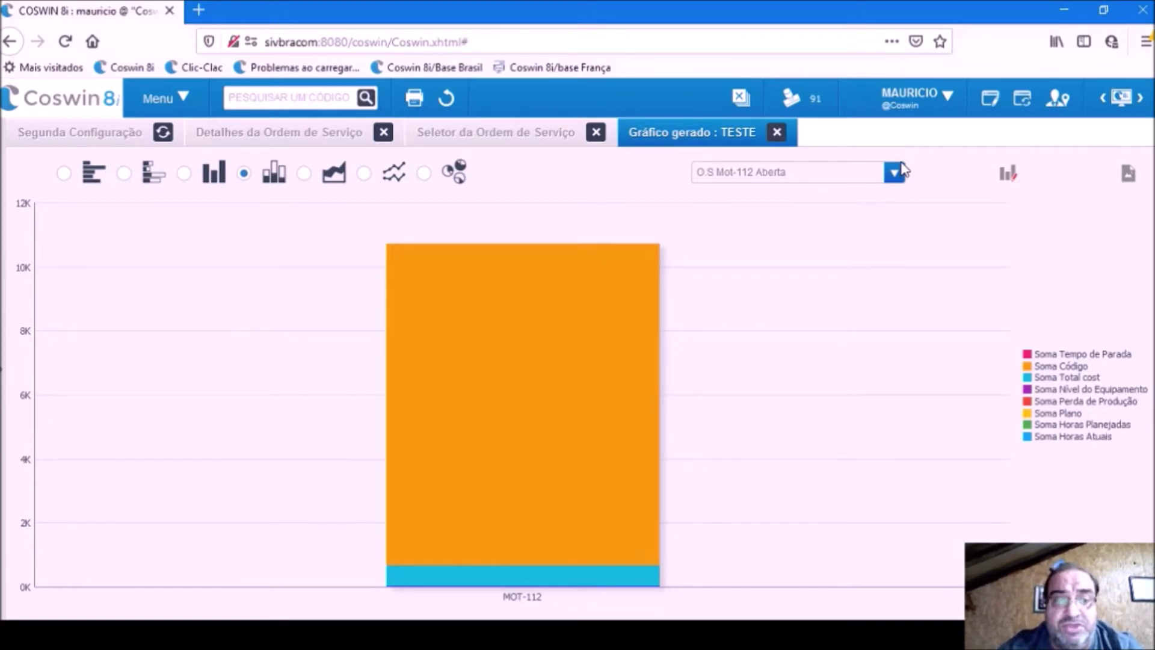
{"action": "left_click", "coordinate": [777, 132]}
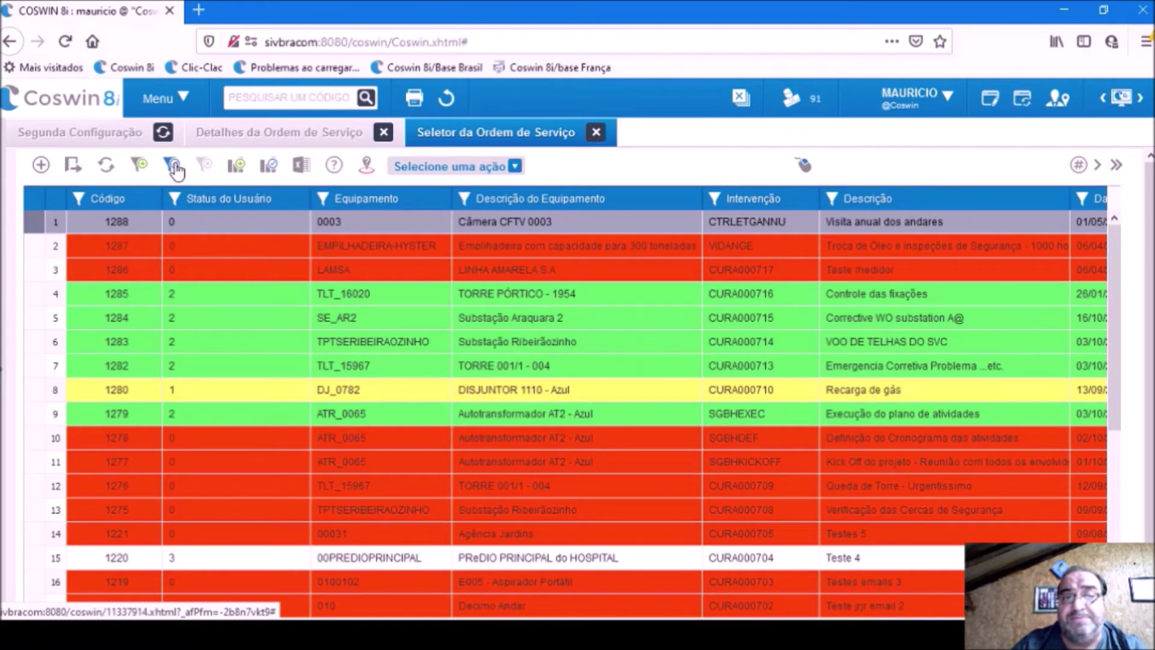
Start a new graph definition for the work orders with group criteria Solicitação de Serviço and operator Sum.
{"action": "left_click", "coordinate": [270, 169]}
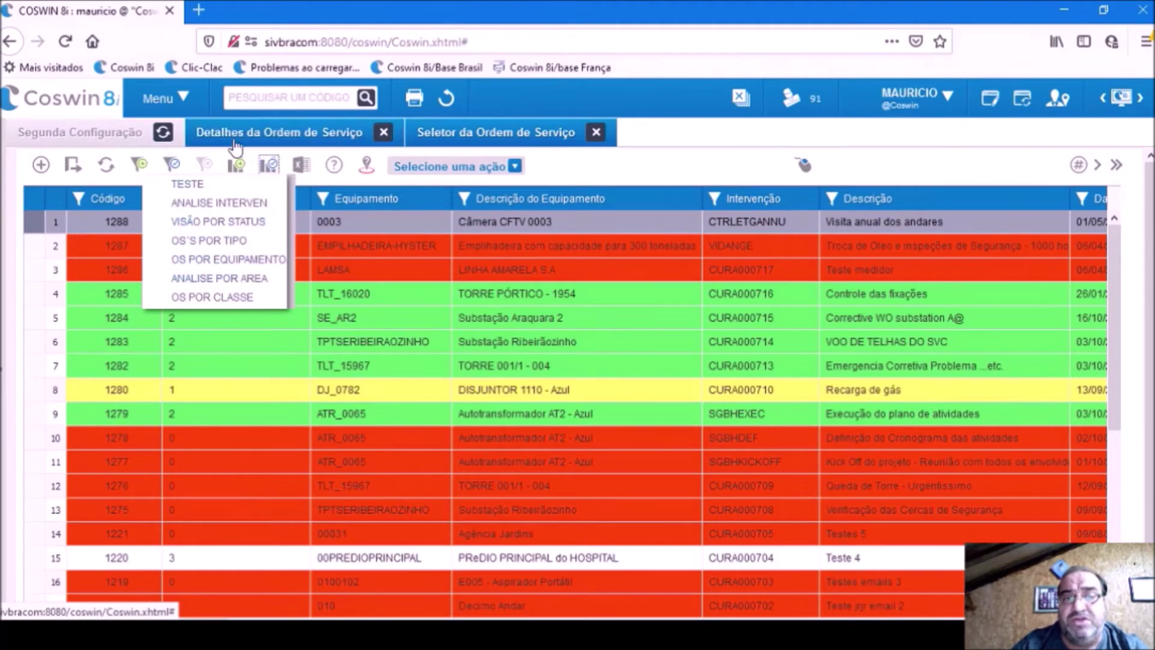
{"action": "left_click", "coordinate": [239, 180]}
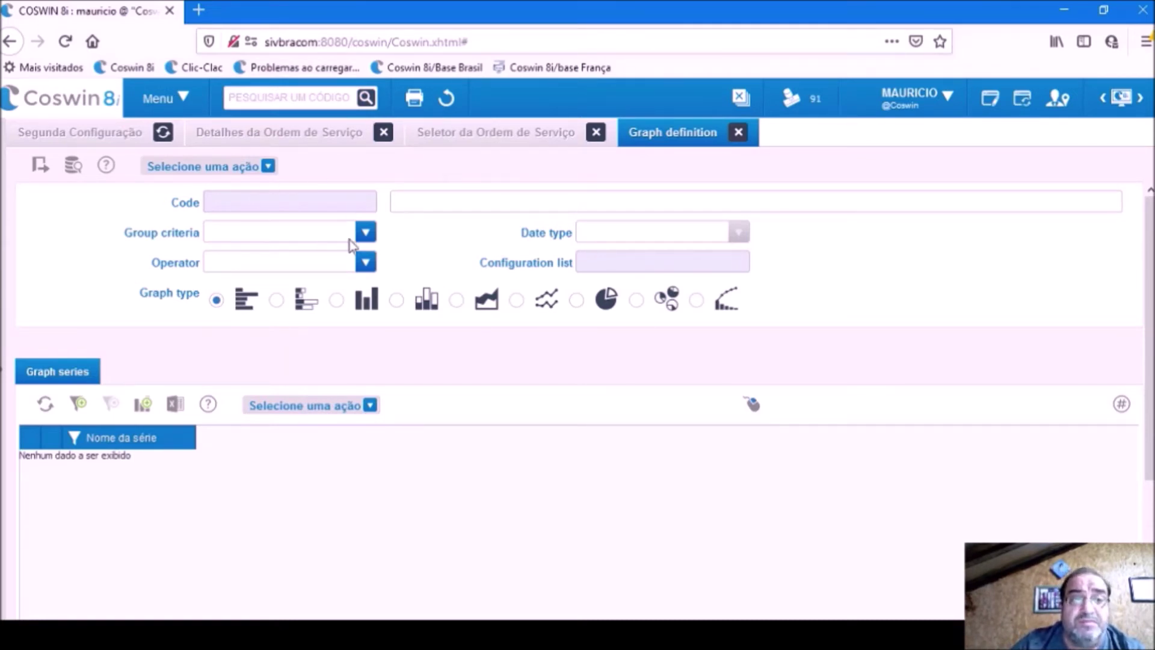
{"action": "left_click", "coordinate": [367, 237]}
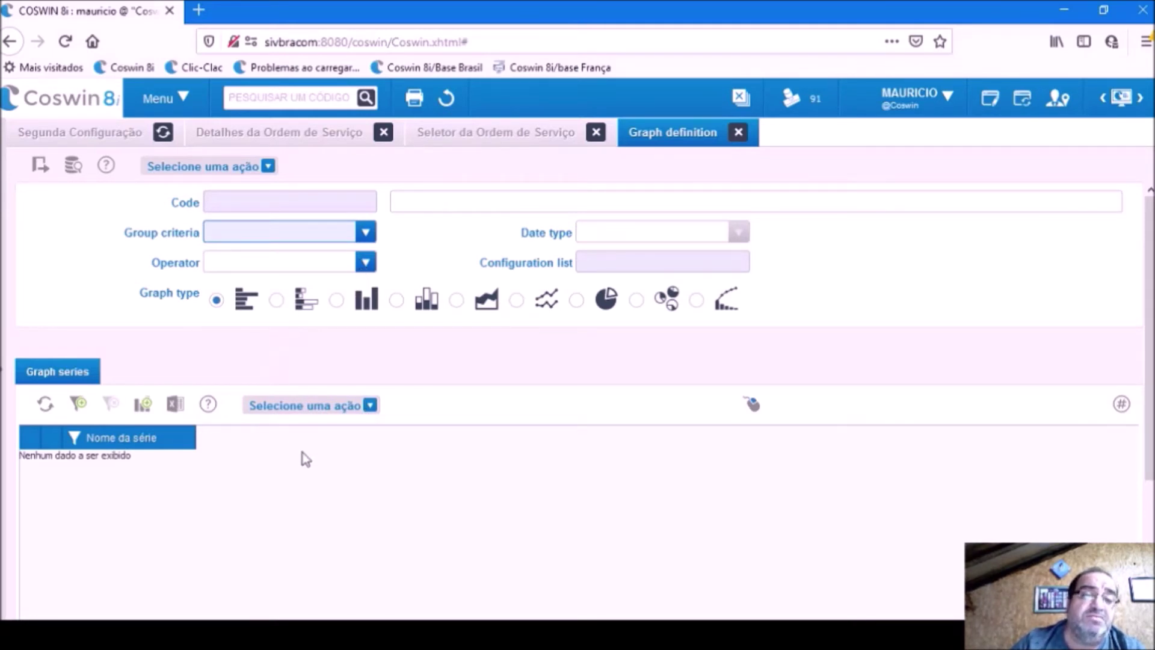
{"action": "left_click", "coordinate": [244, 238]}
{"action": "left_click", "coordinate": [301, 308]}
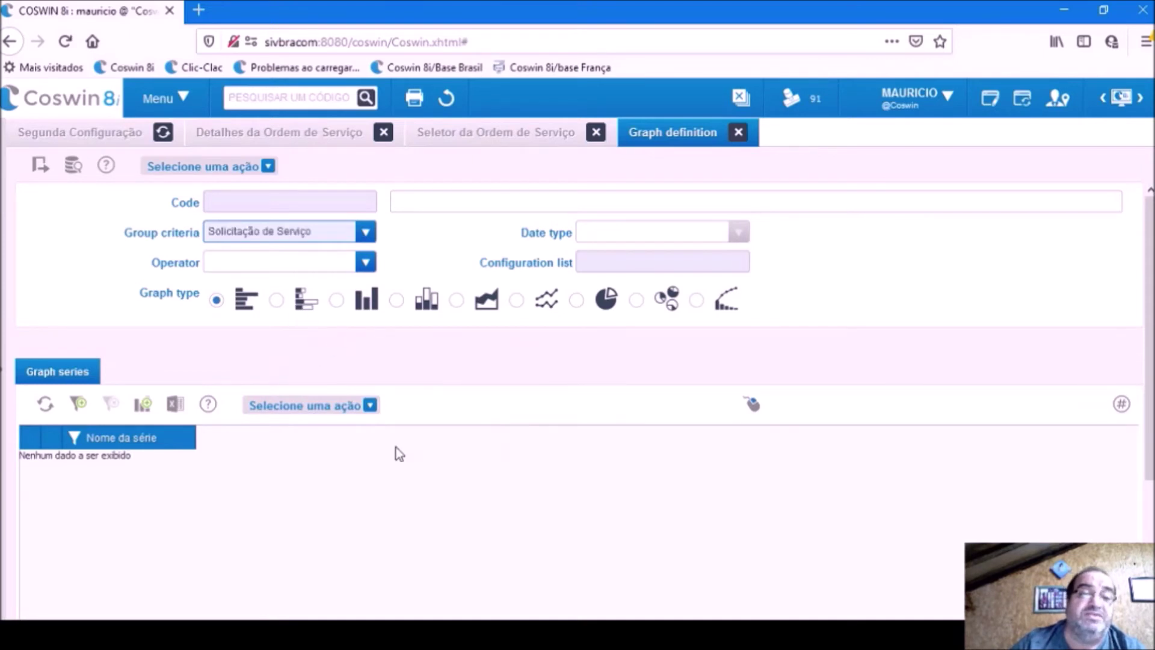
{"action": "left_click", "coordinate": [317, 265]}
{"action": "left_click", "coordinate": [236, 295]}
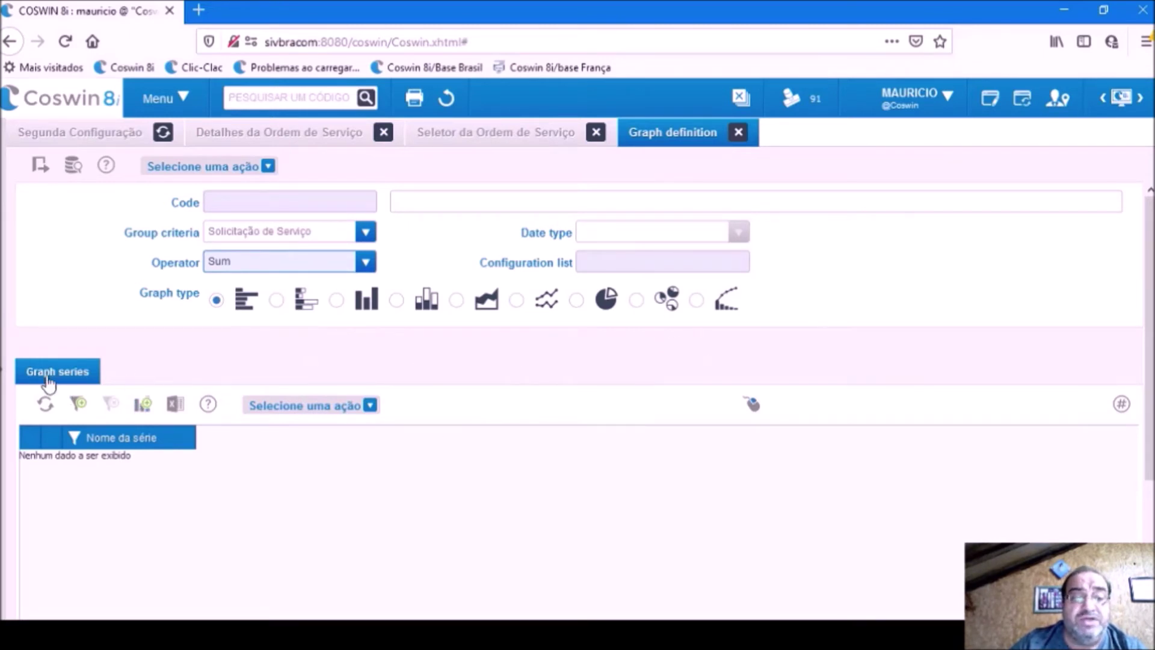
Add the series Horas Atuais, Horas Planejadas, Perda de Produção and Tempo de Parada to the graph definition.
{"action": "left_click", "coordinate": [24, 381]}
{"action": "left_click", "coordinate": [317, 405]}
{"action": "left_click", "coordinate": [319, 427]}
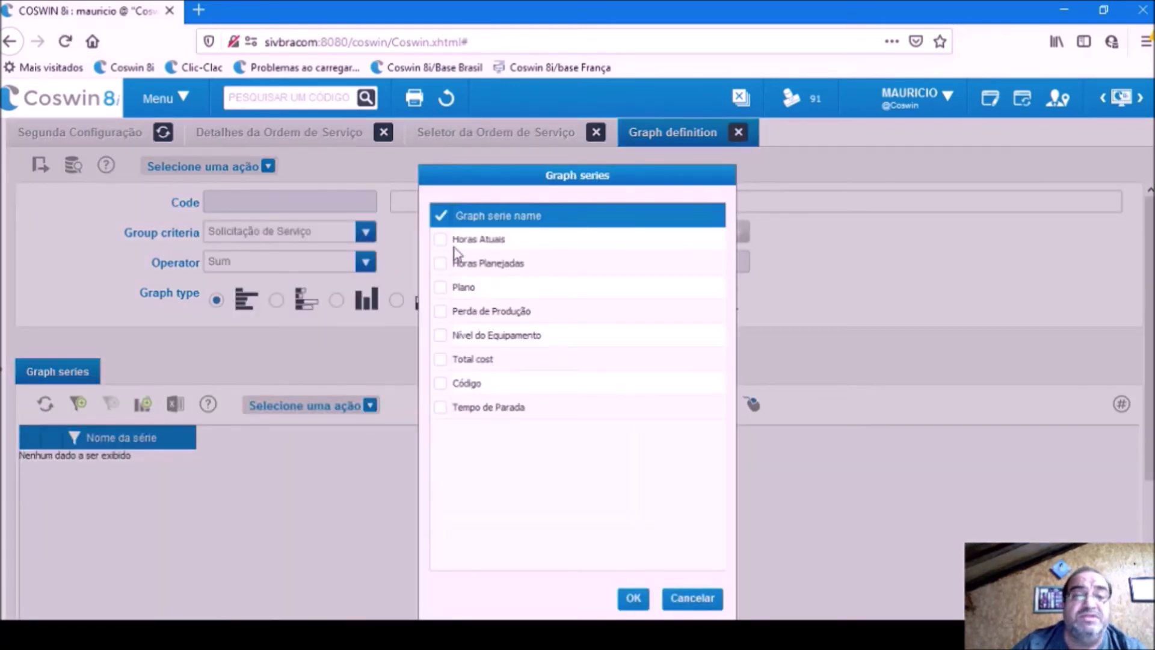
{"action": "left_click", "coordinate": [454, 245]}
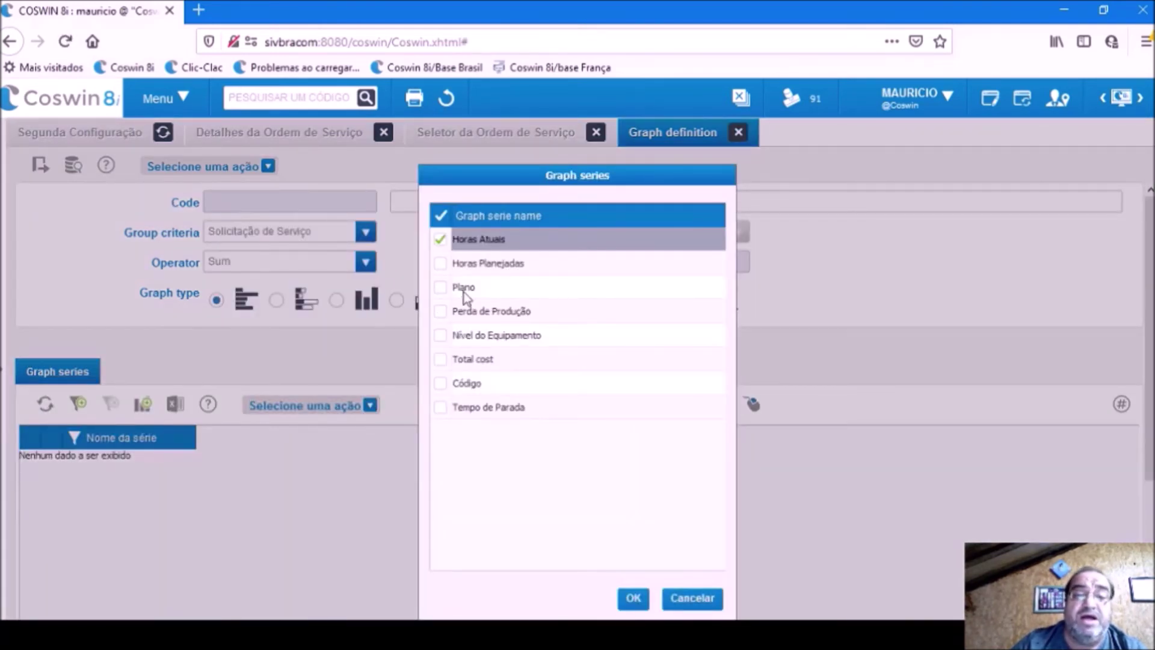
{"action": "left_click", "coordinate": [441, 265]}
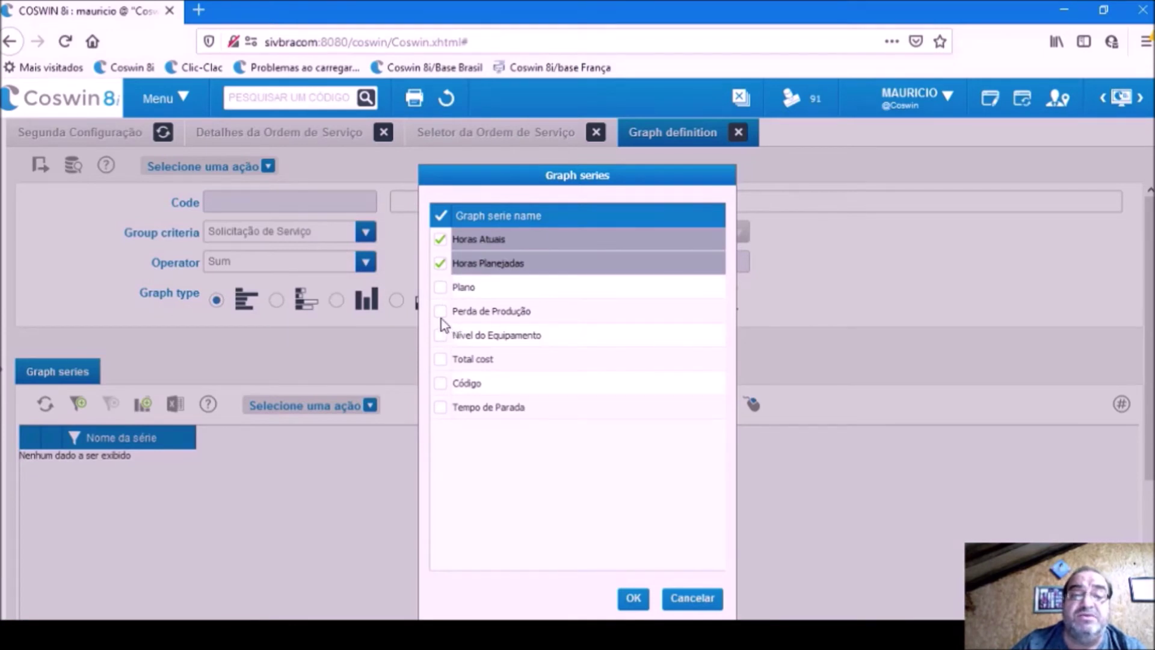
{"action": "left_click", "coordinate": [441, 316]}
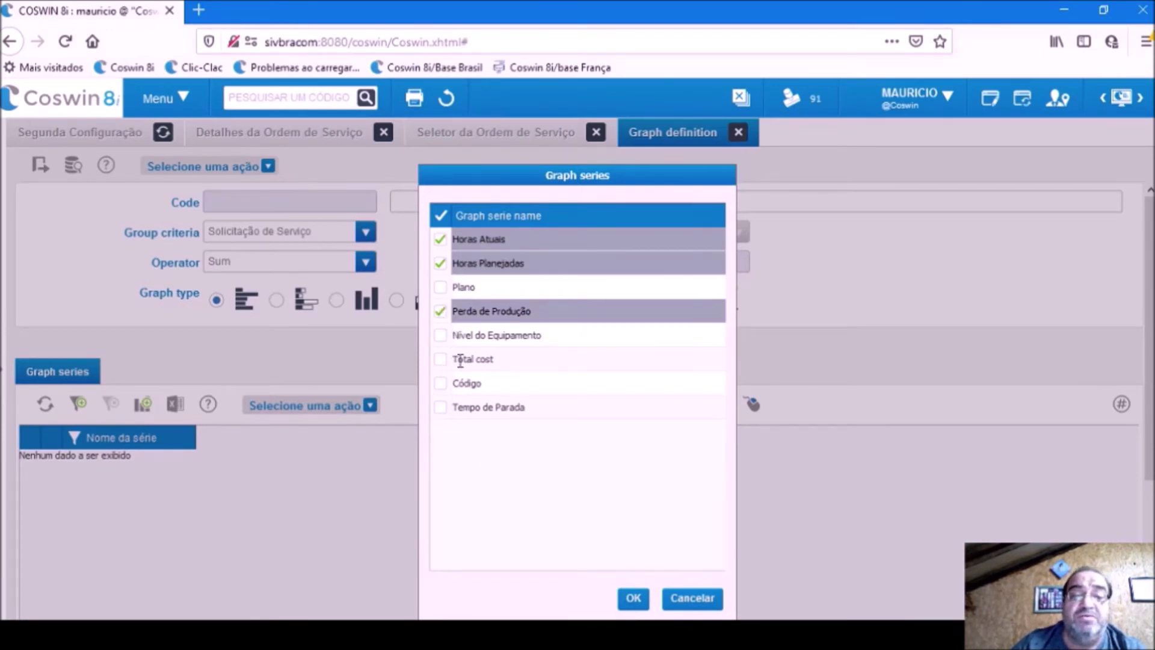
{"action": "left_click", "coordinate": [441, 411]}
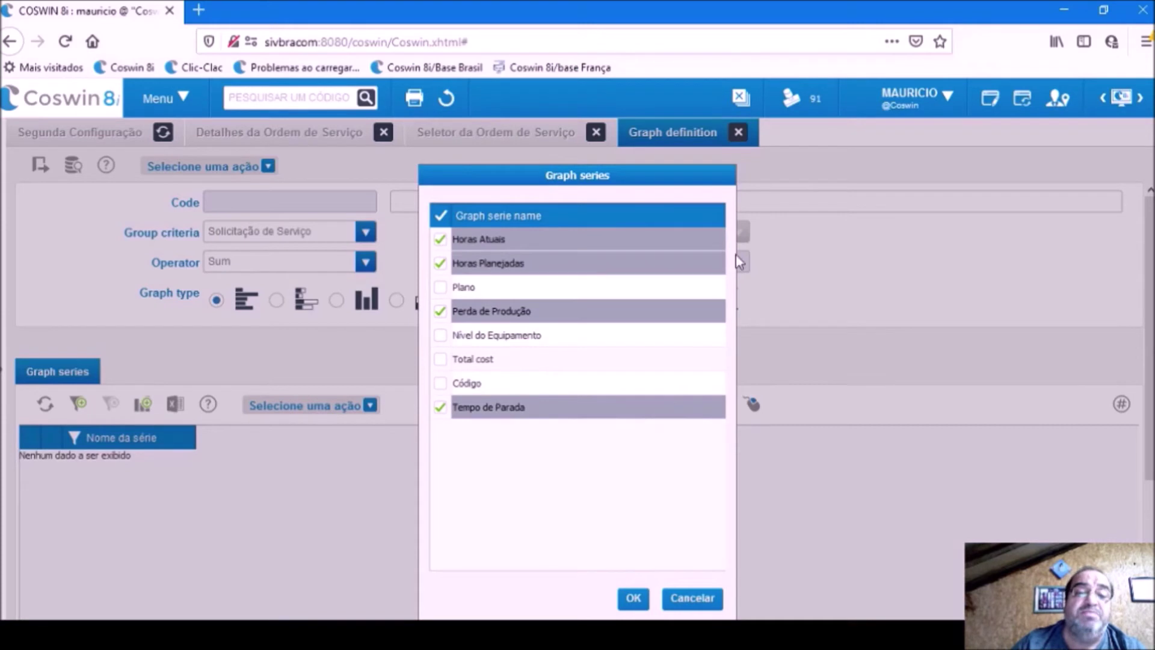
{"action": "left_click", "coordinate": [631, 599]}
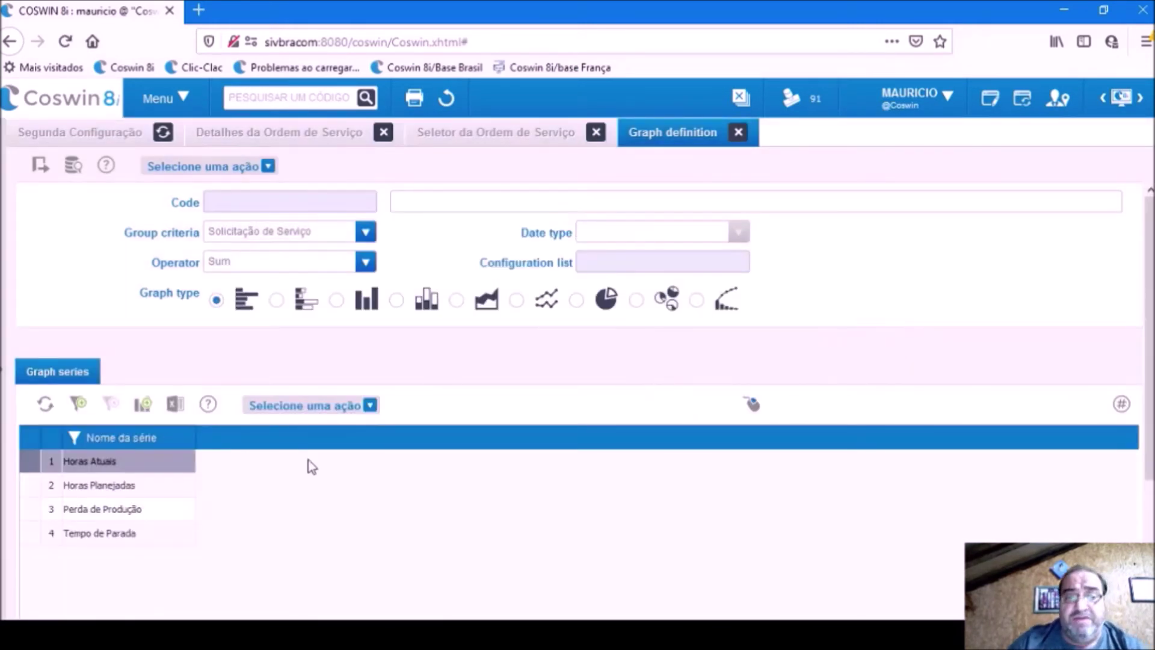
Save the graph definition as a new graph configuration named TESTE1.
{"action": "left_click", "coordinate": [248, 173]}
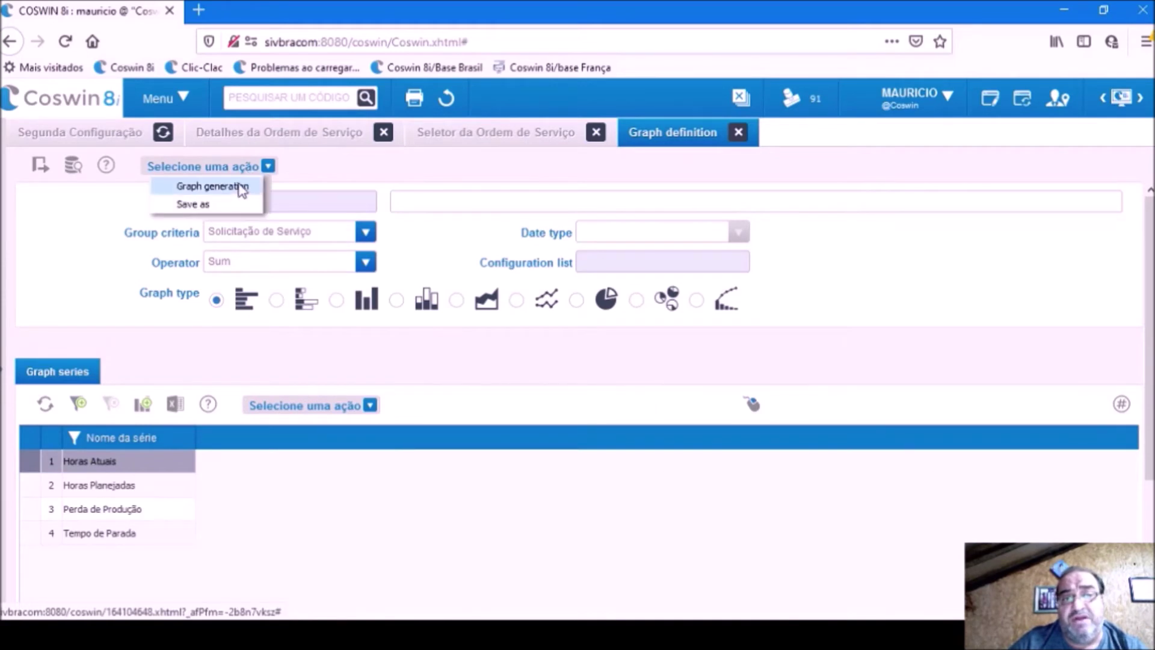
{"action": "left_click", "coordinate": [233, 203]}
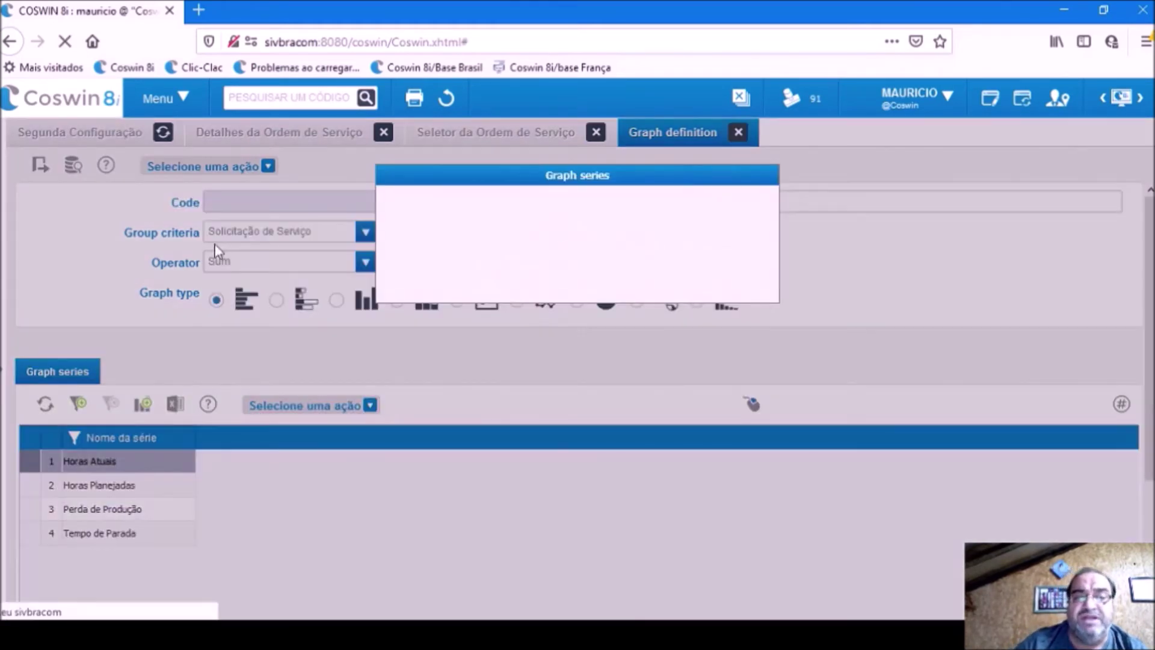
{"action": "left_click", "coordinate": [622, 214]}
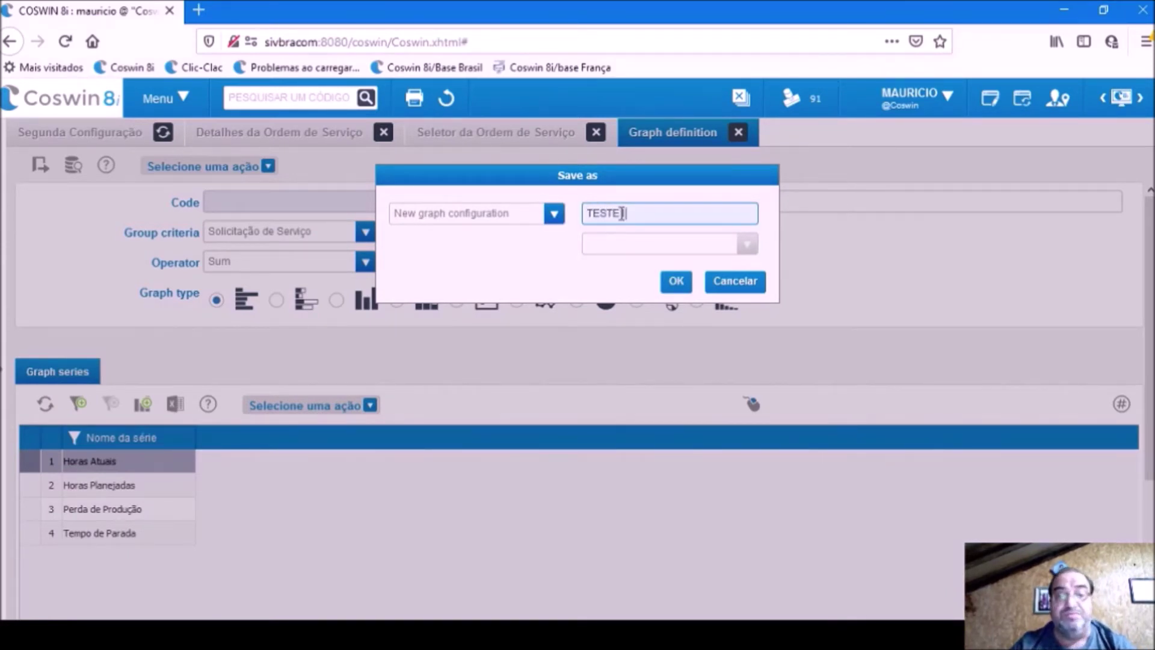
{"action": "left_click", "coordinate": [676, 281]}
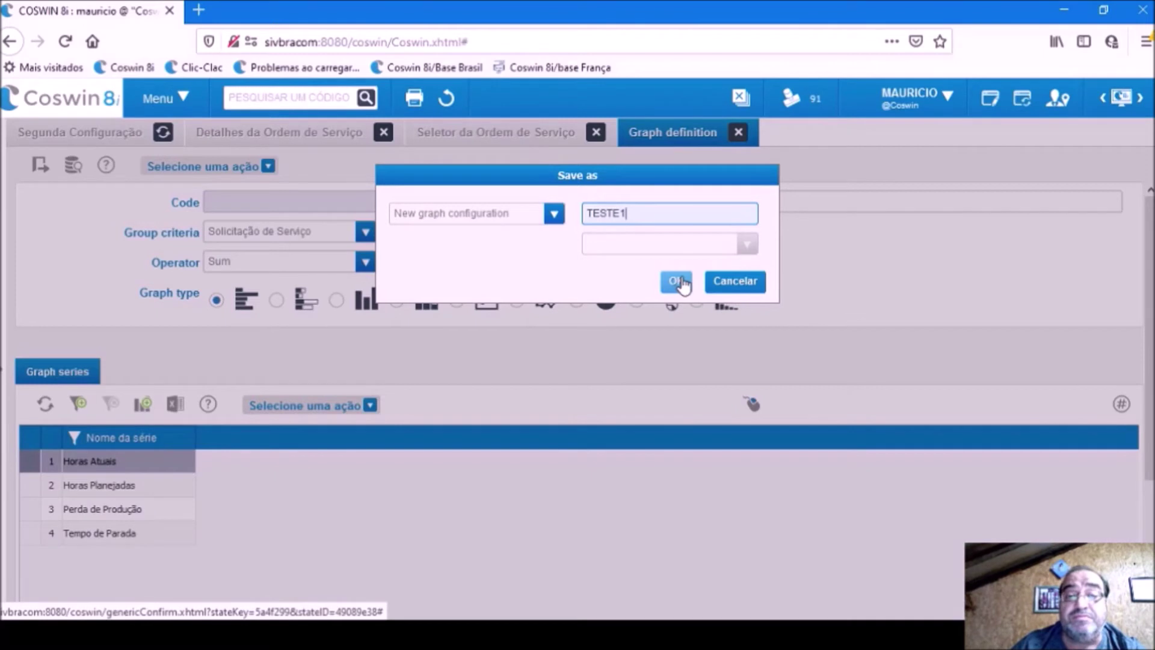
{"action": "left_click", "coordinate": [674, 280]}
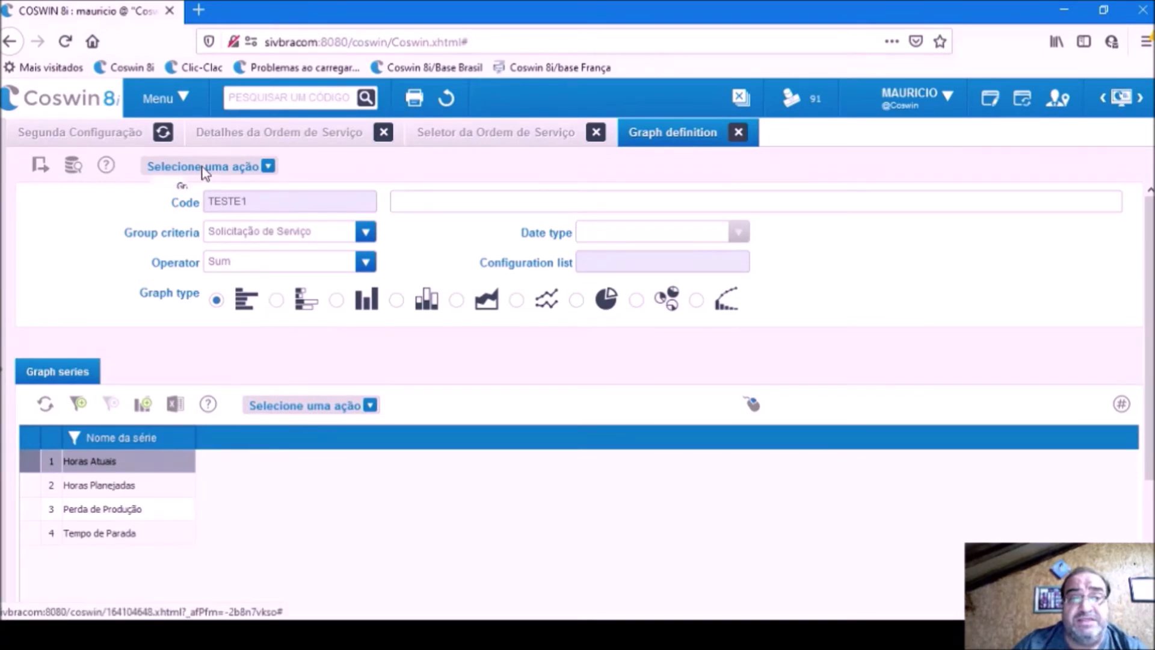
Generate the TESTE1 graph and view it as stacked columns and as an area chart.
{"action": "left_click", "coordinate": [171, 168]}
{"action": "left_click", "coordinate": [211, 187]}
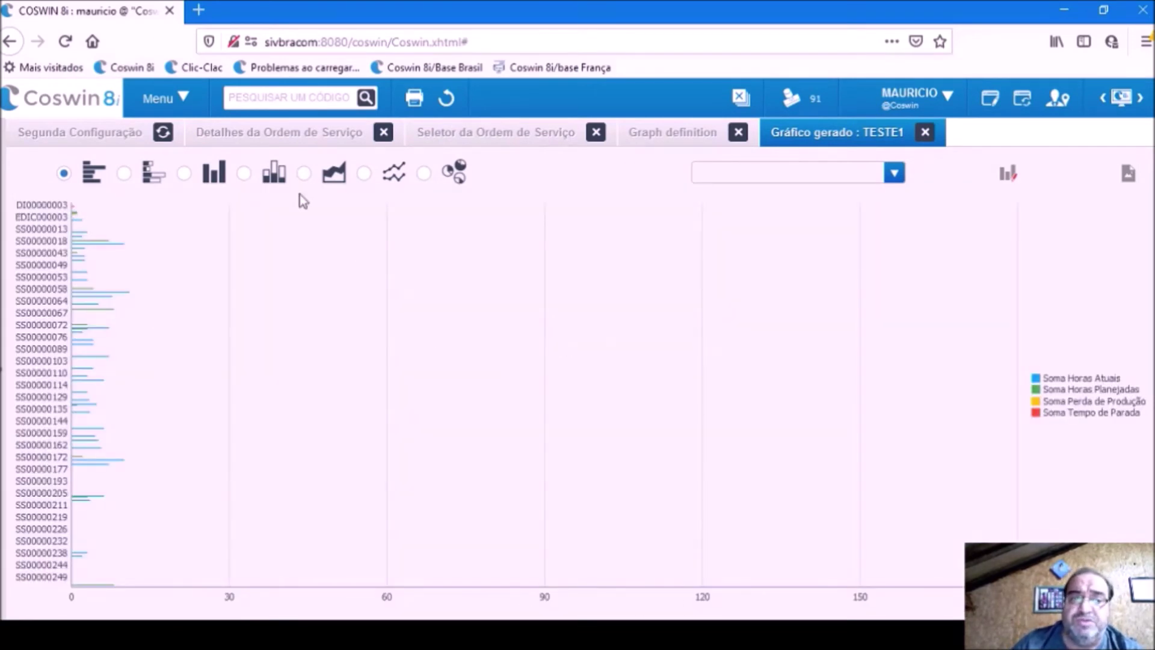
{"action": "left_click", "coordinate": [245, 174]}
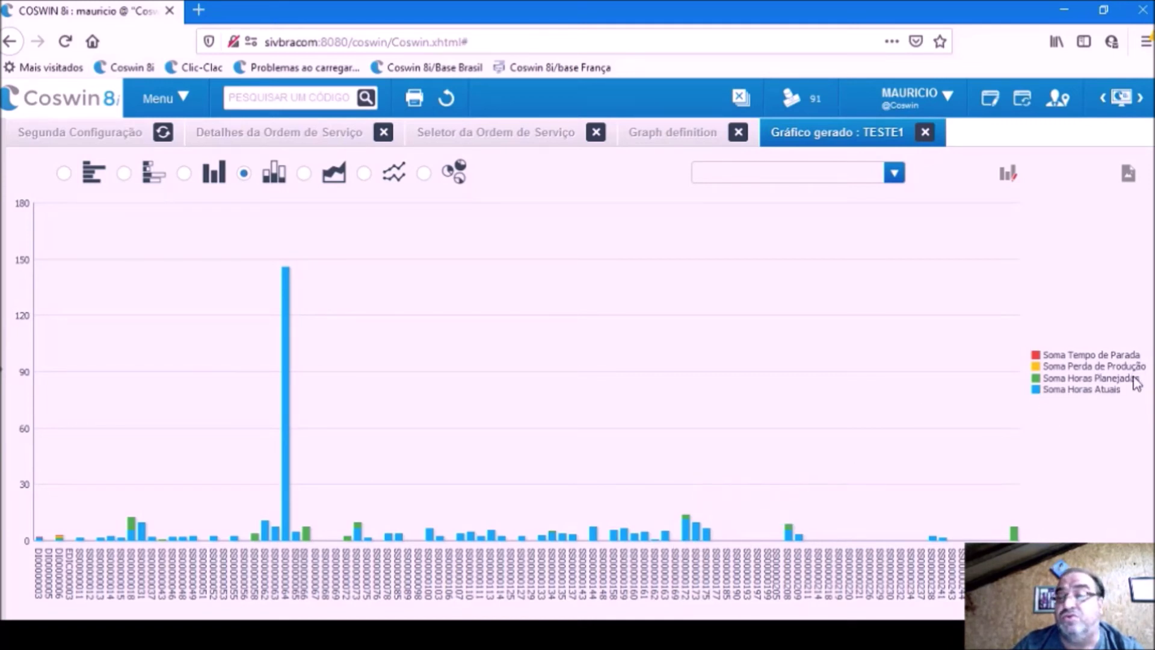
{"action": "mouse_move", "coordinate": [60, 536]}
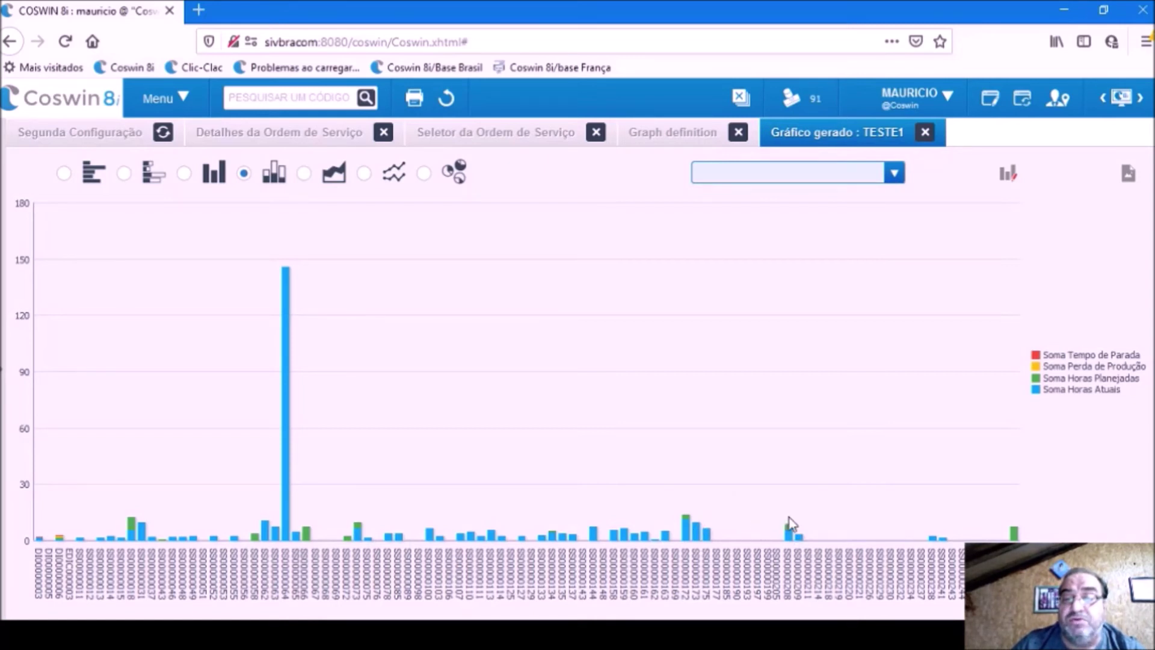
{"action": "left_click", "coordinate": [305, 175]}
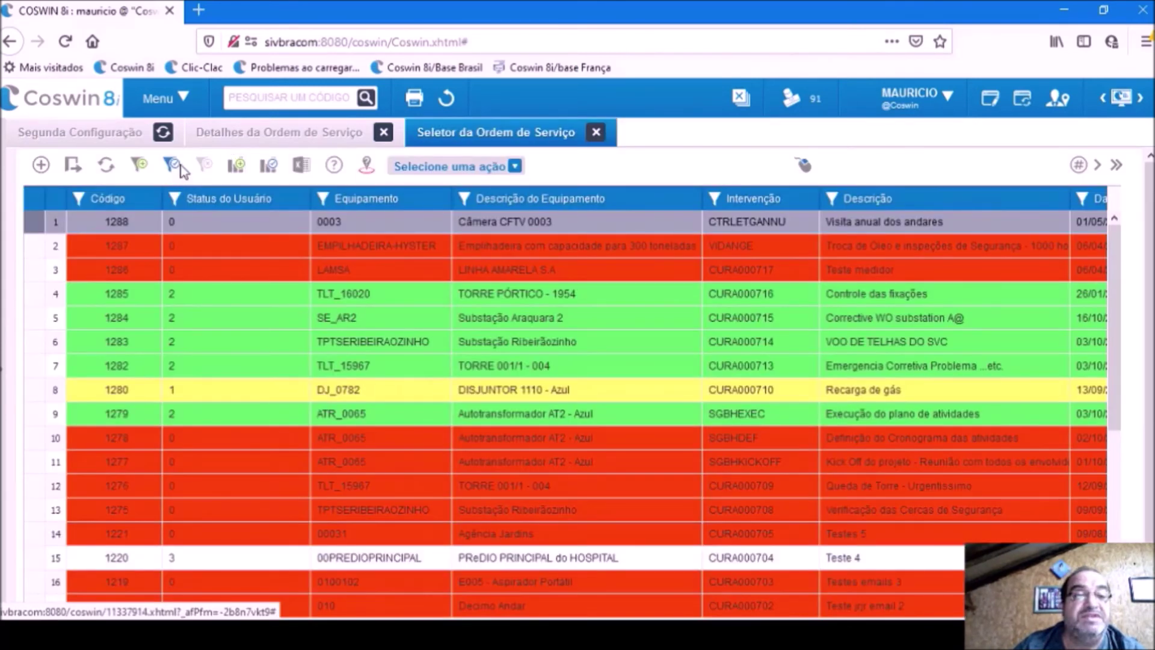
Generate the saved graph TESTE from the work order list and apply the saved filter OS Corretivas Eletrica.
{"action": "left_click", "coordinate": [171, 164]}
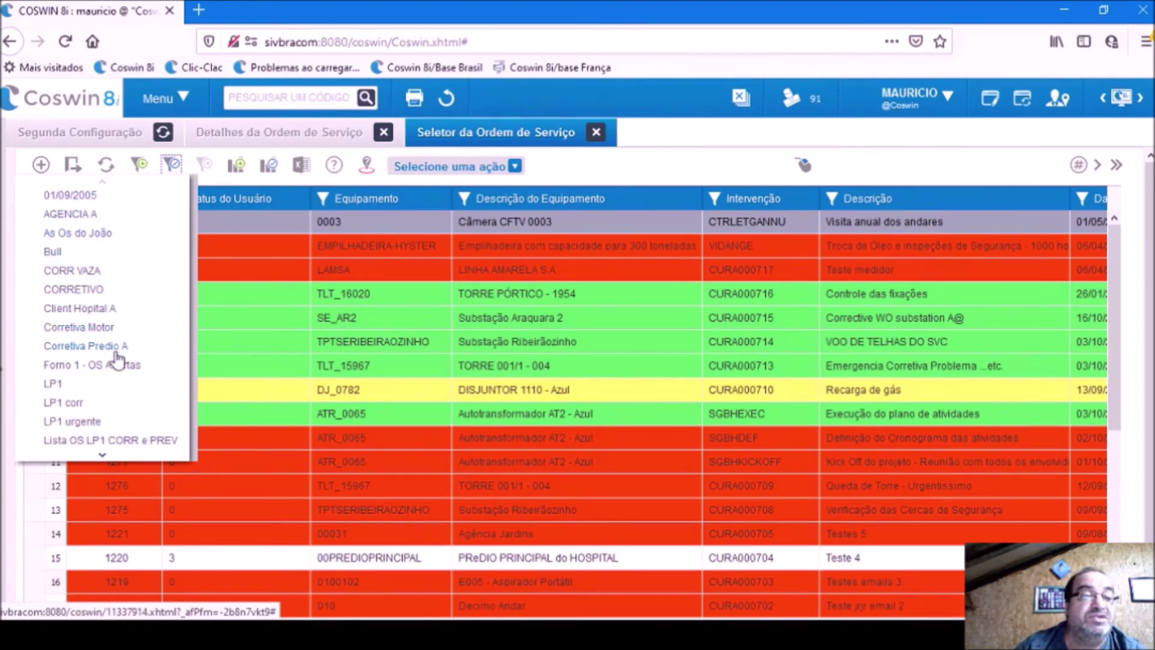
{"action": "left_click", "coordinate": [269, 170]}
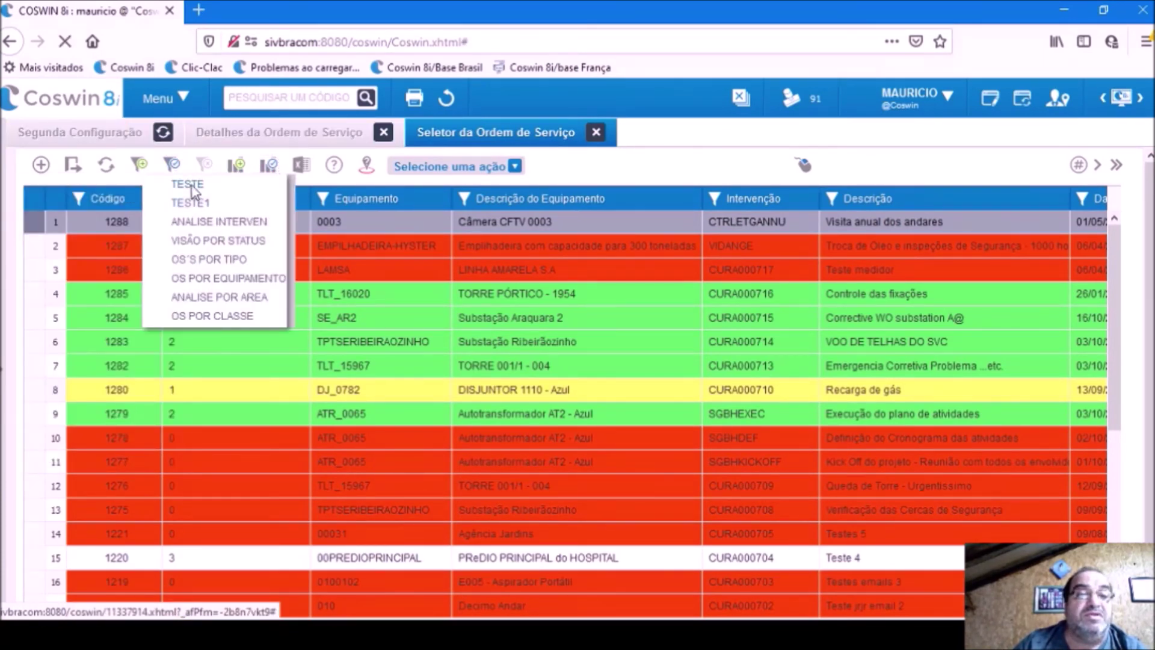
{"action": "left_click", "coordinate": [199, 182]}
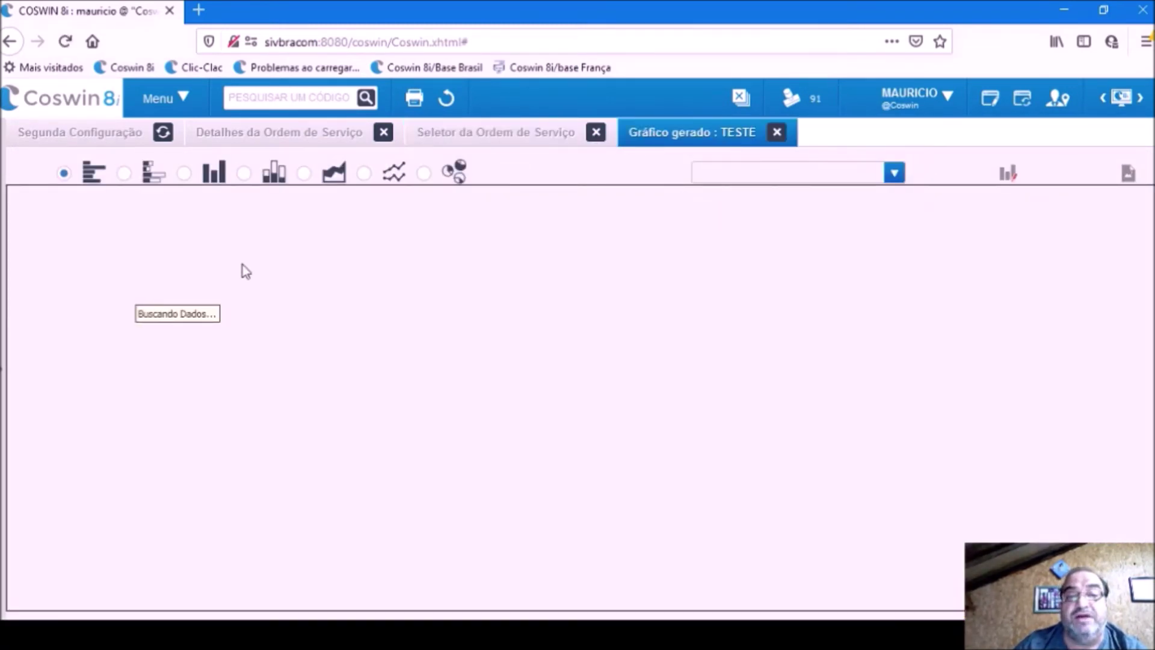
{"action": "left_click", "coordinate": [890, 174]}
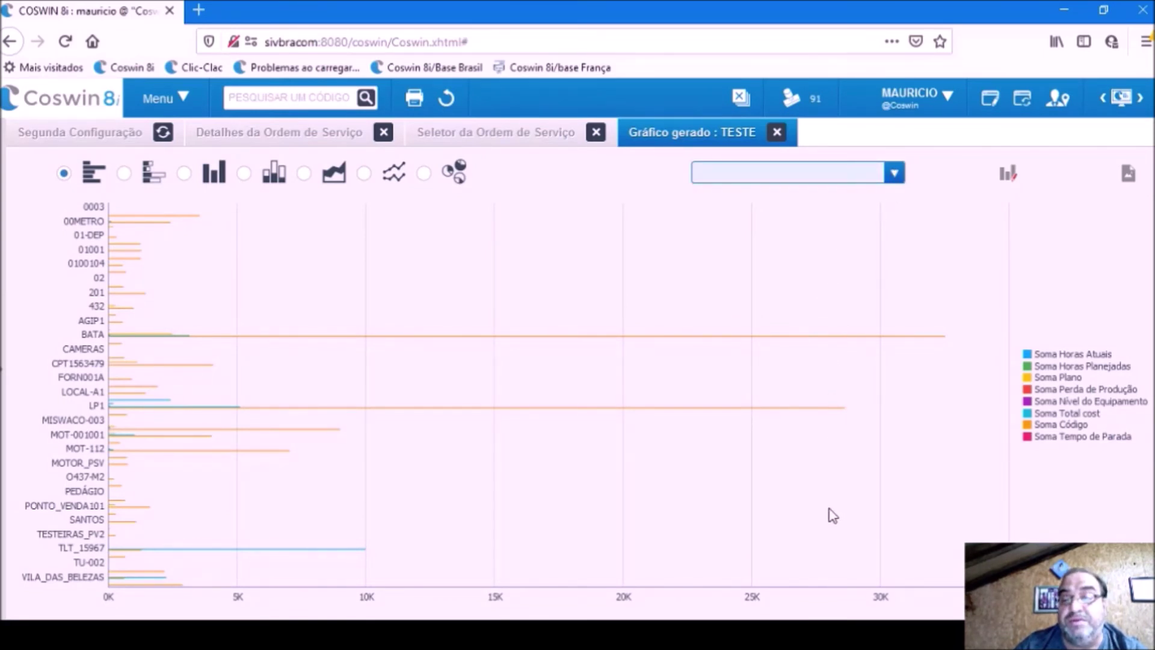
{"action": "key", "text": "Down"}
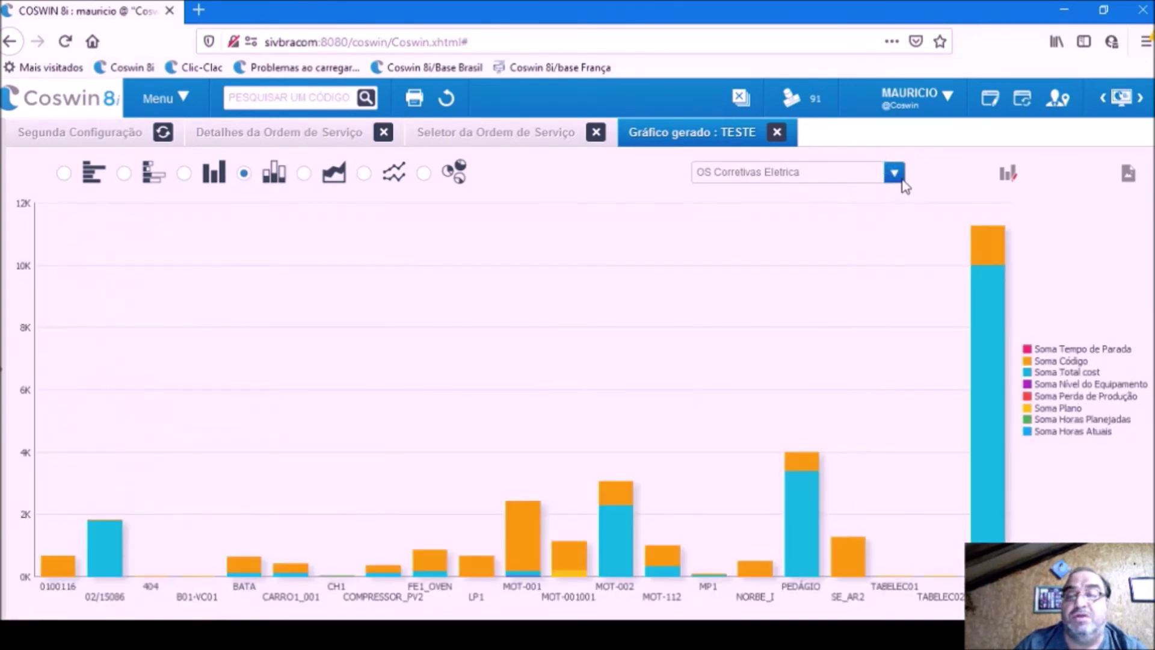
Show the filtered TESTE graph as multiple pie charts and export it to a file.
{"action": "left_click", "coordinate": [423, 173]}
{"action": "mouse_move", "coordinate": [116, 274]}
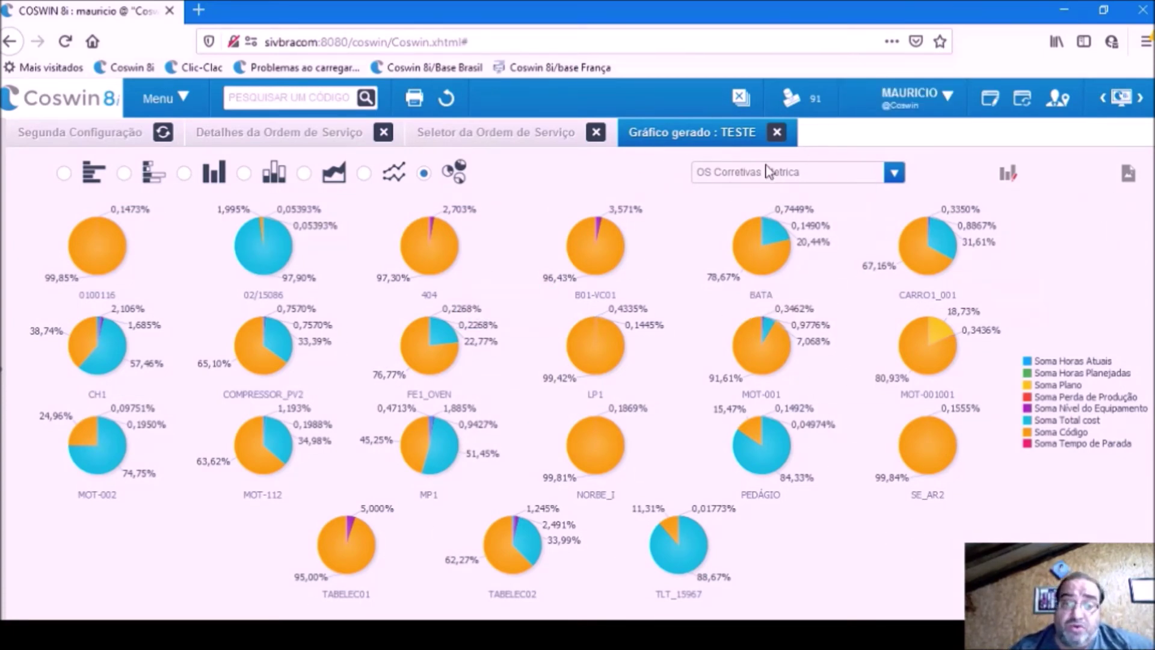
{"action": "left_click", "coordinate": [1131, 181]}
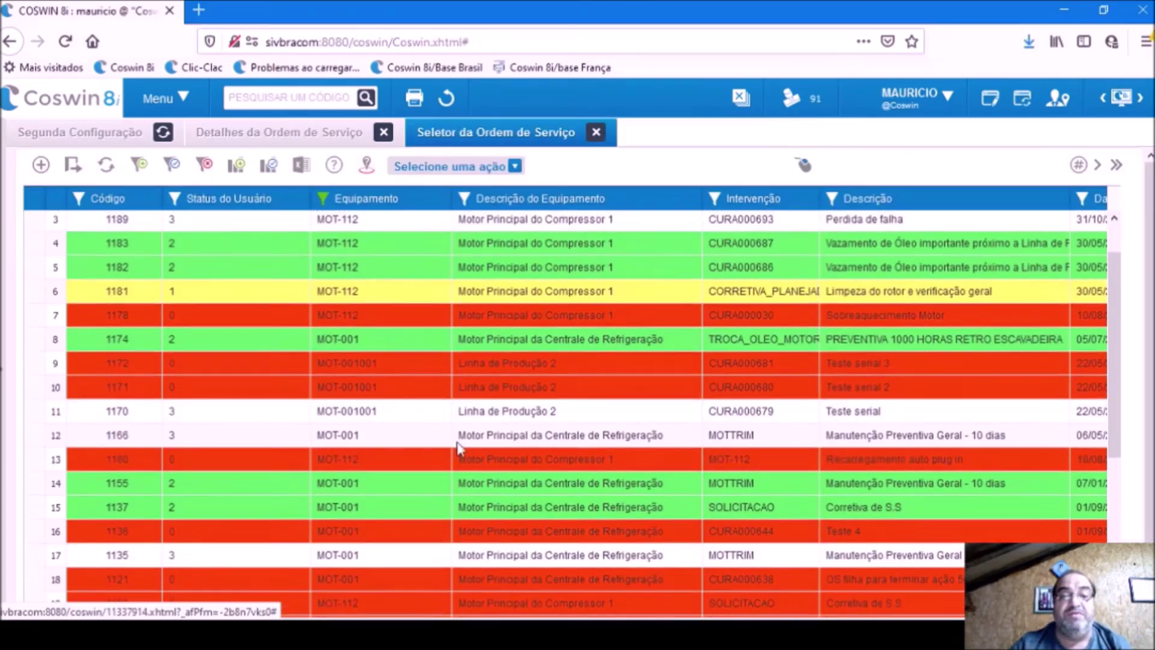
View the saved graph VISÃO POR STATUS for the filtered work orders as stacked columns, and close the graph and work order windows.
{"action": "scroll", "coordinate": [674, 469], "scroll_direction": "down", "scroll_amount": 1}
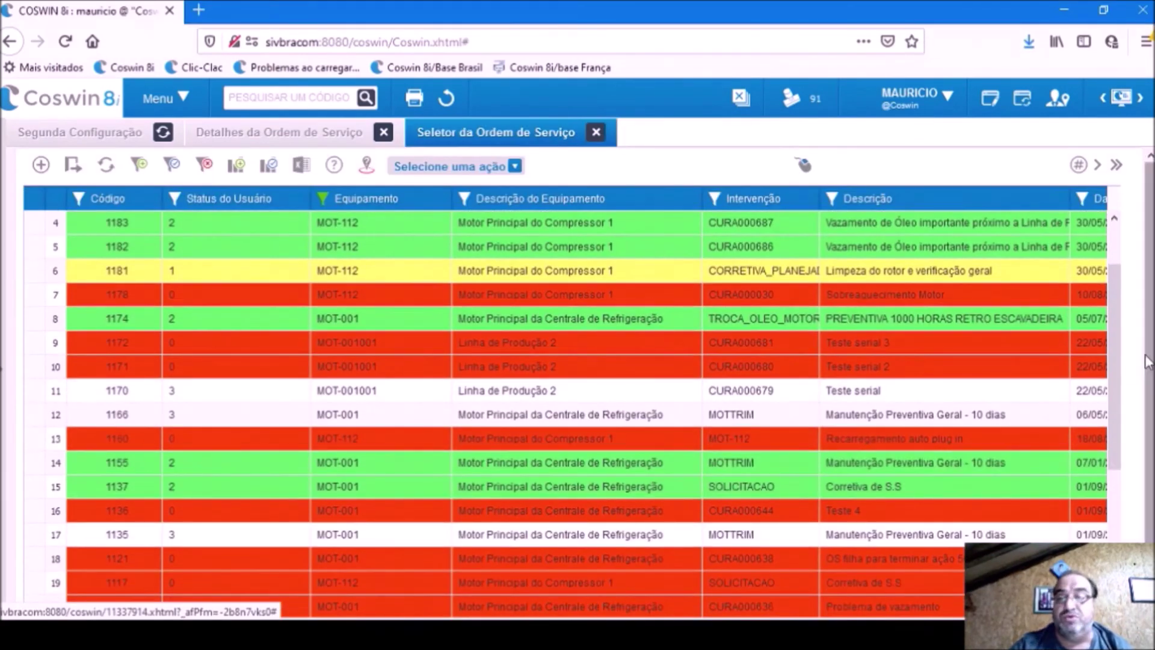
{"action": "left_click", "coordinate": [269, 169]}
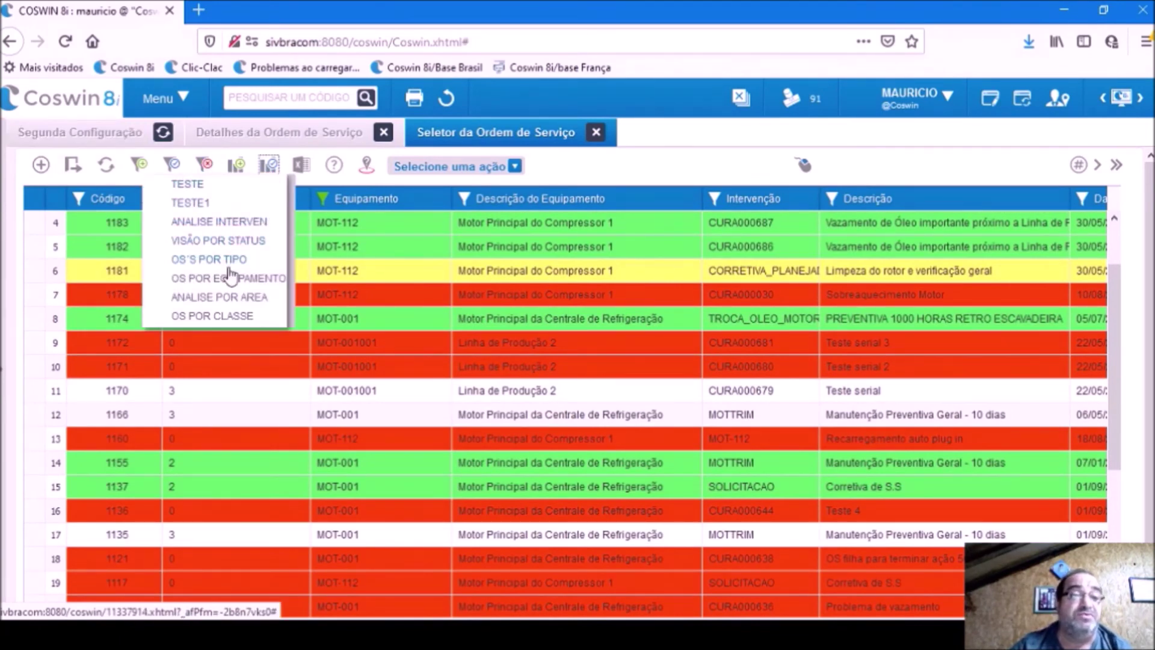
{"action": "left_click", "coordinate": [233, 247]}
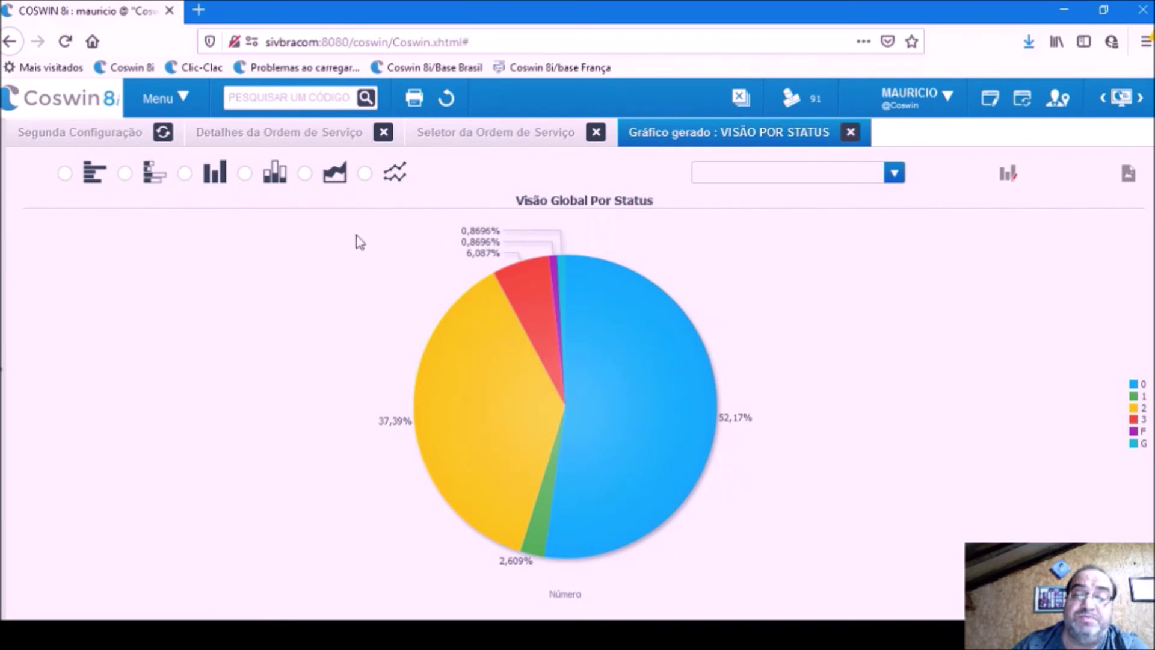
{"action": "left_click", "coordinate": [245, 176]}
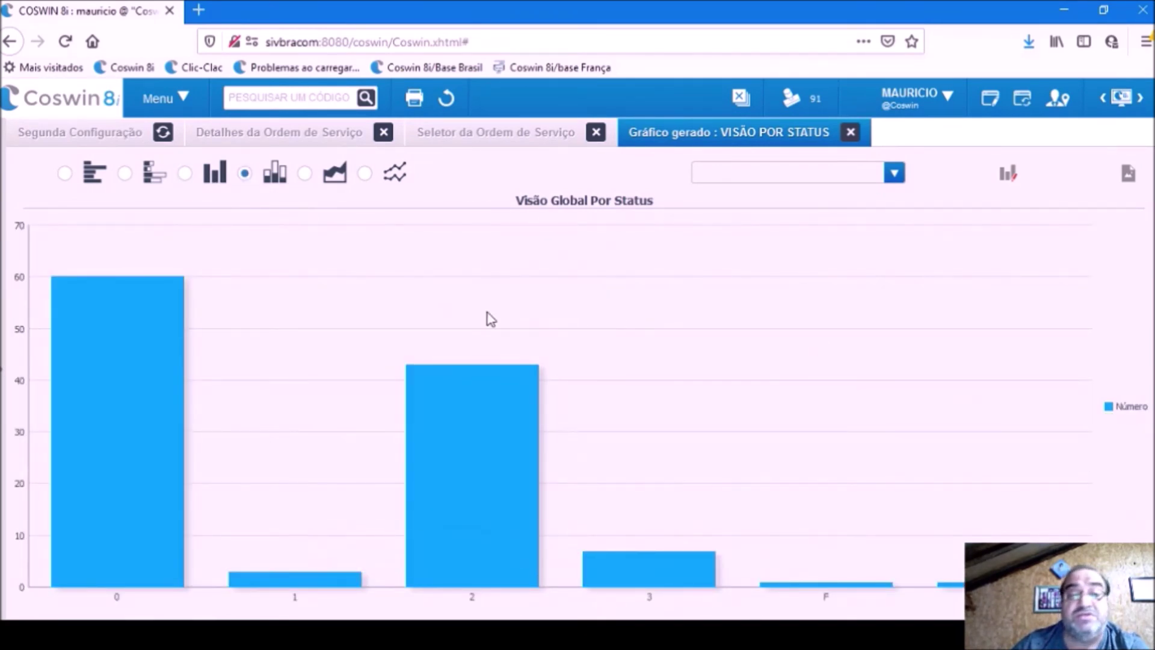
{"action": "key", "text": "Escape"}
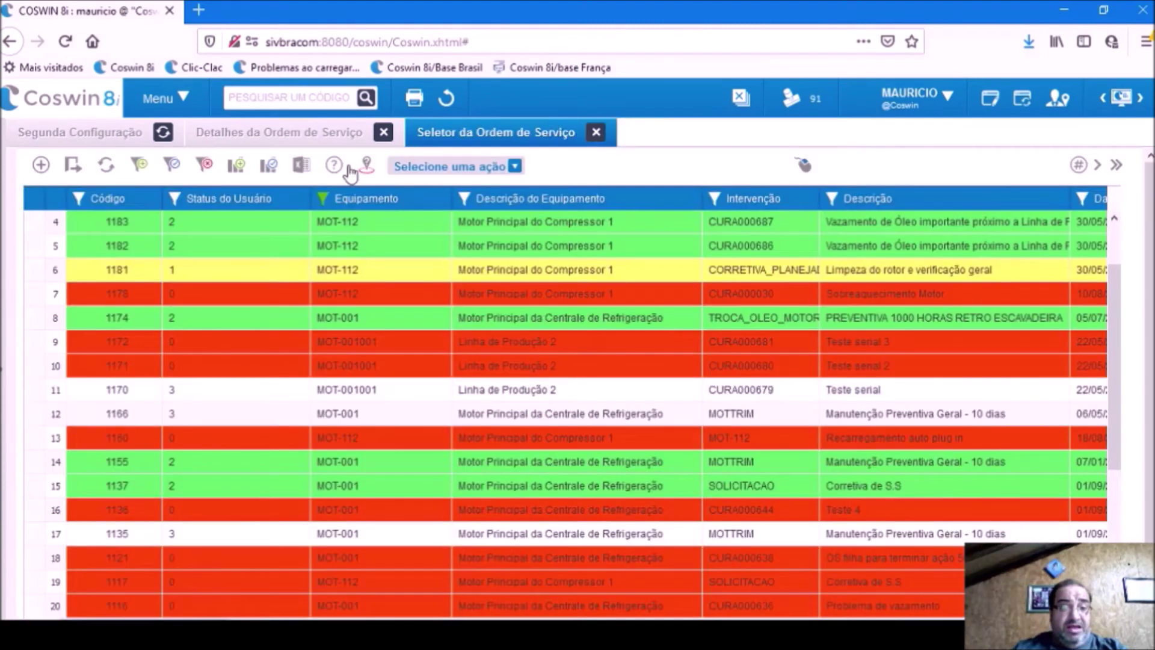
{"action": "left_click", "coordinate": [596, 133]}
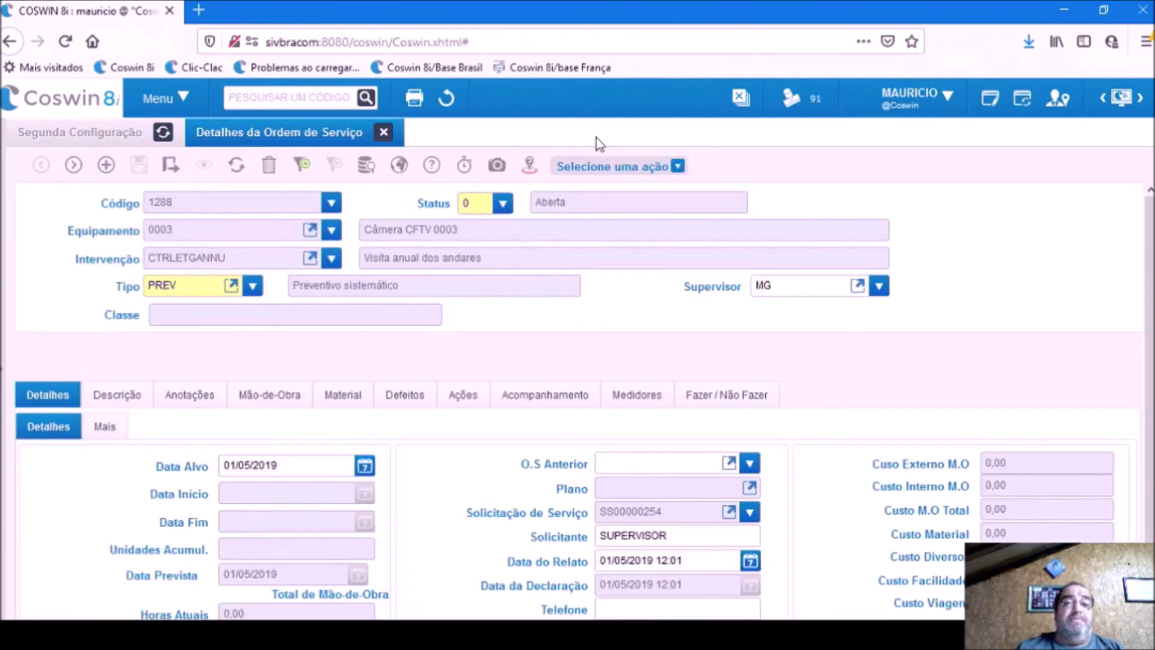
{"action": "left_click", "coordinate": [384, 136]}
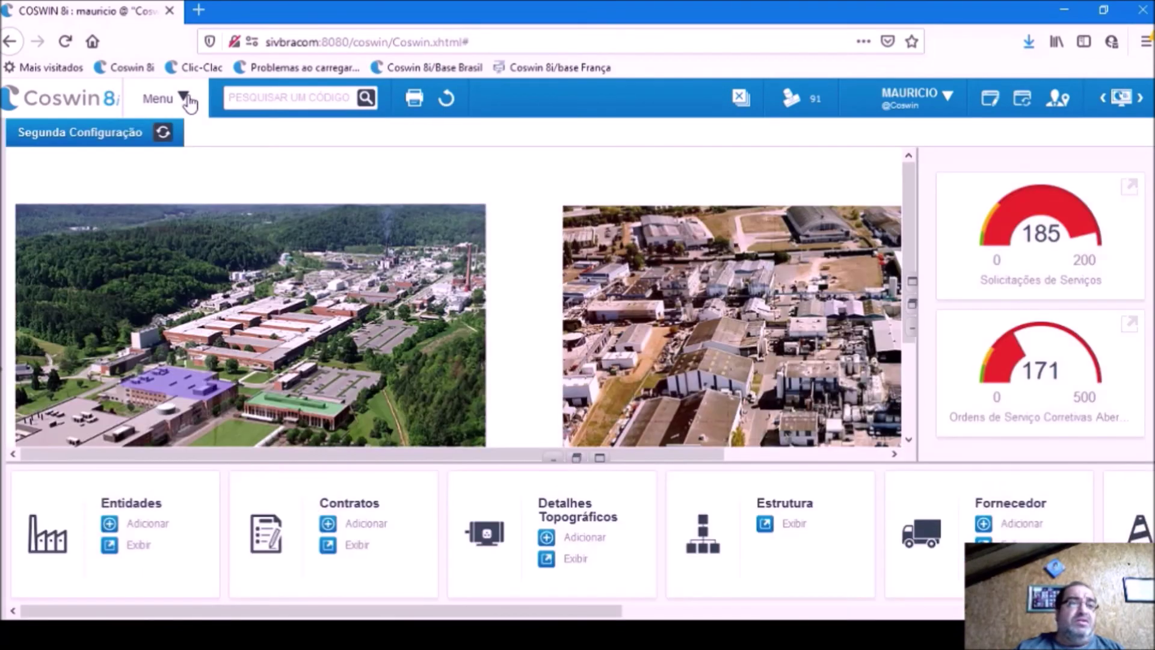
Open Detalhes Topográficos in the maintenance module and bring up its equipment selector.
{"action": "left_click", "coordinate": [183, 99]}
{"action": "left_click", "coordinate": [234, 150]}
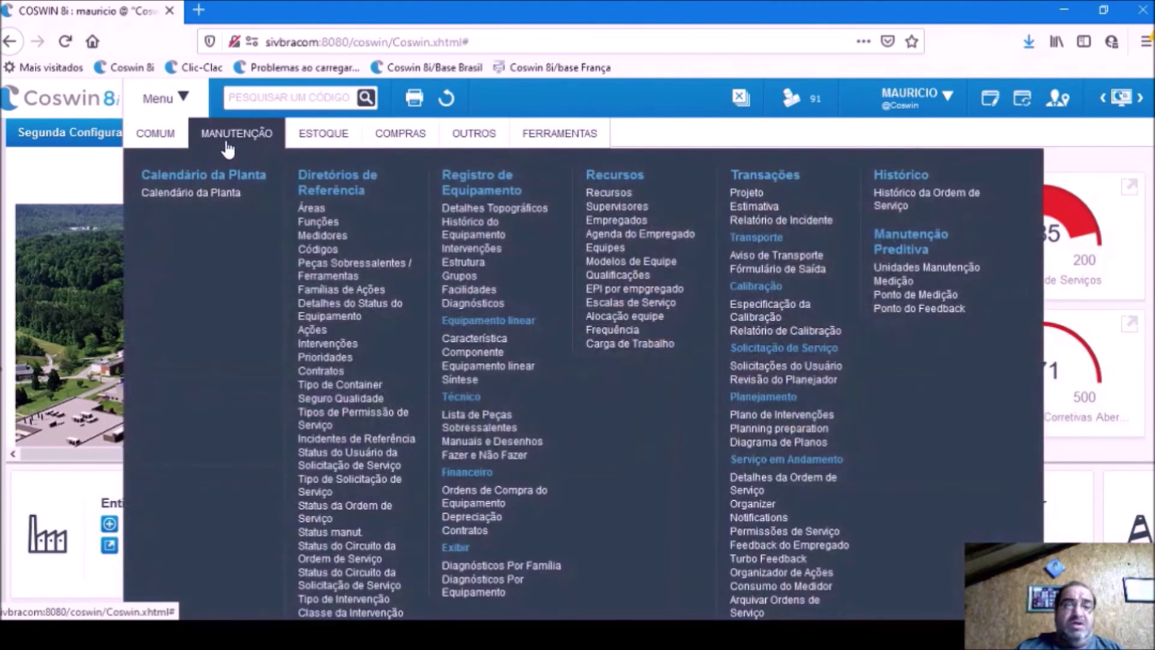
{"action": "mouse_move", "coordinate": [324, 135]}
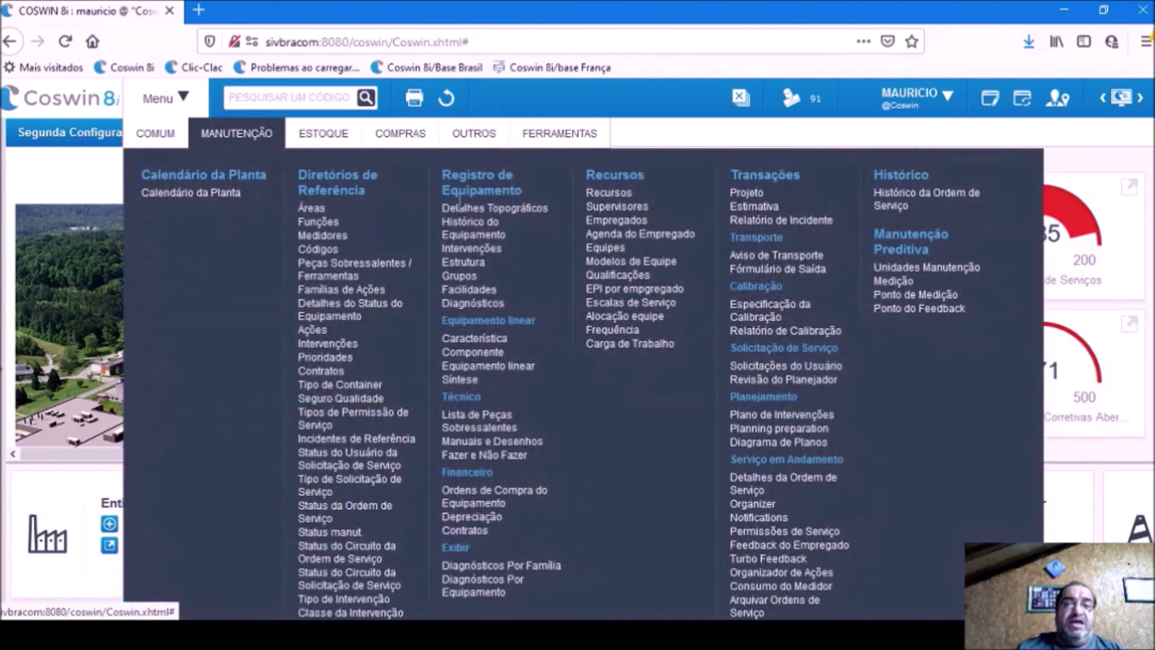
{"action": "left_click", "coordinate": [486, 208]}
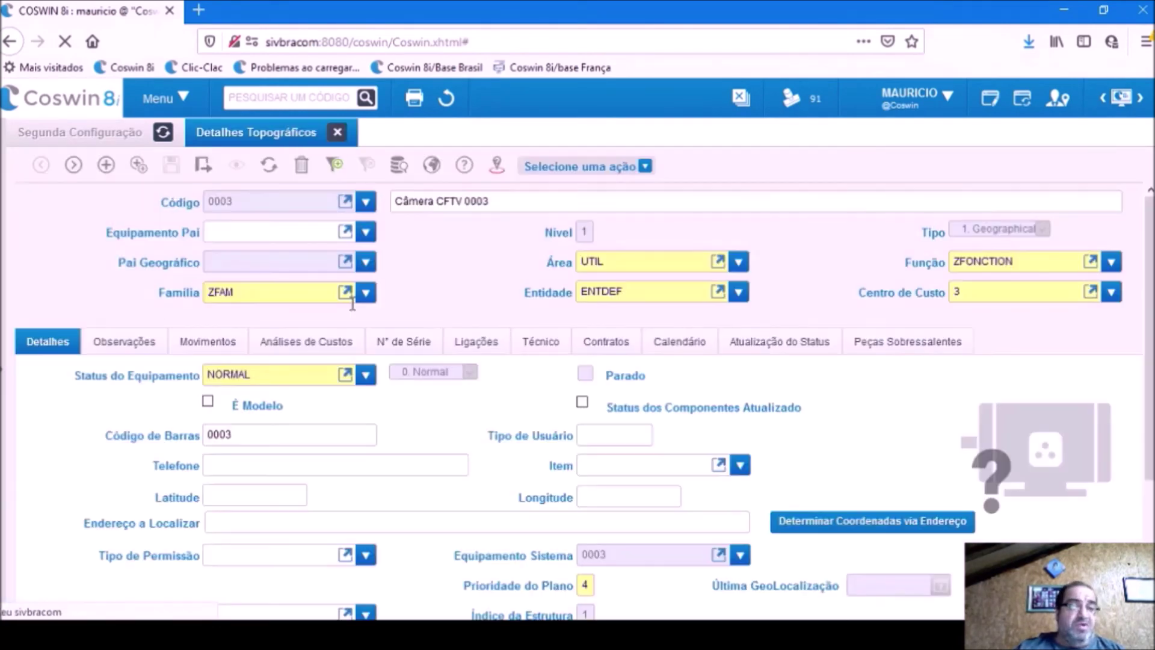
{"action": "left_click", "coordinate": [366, 203]}
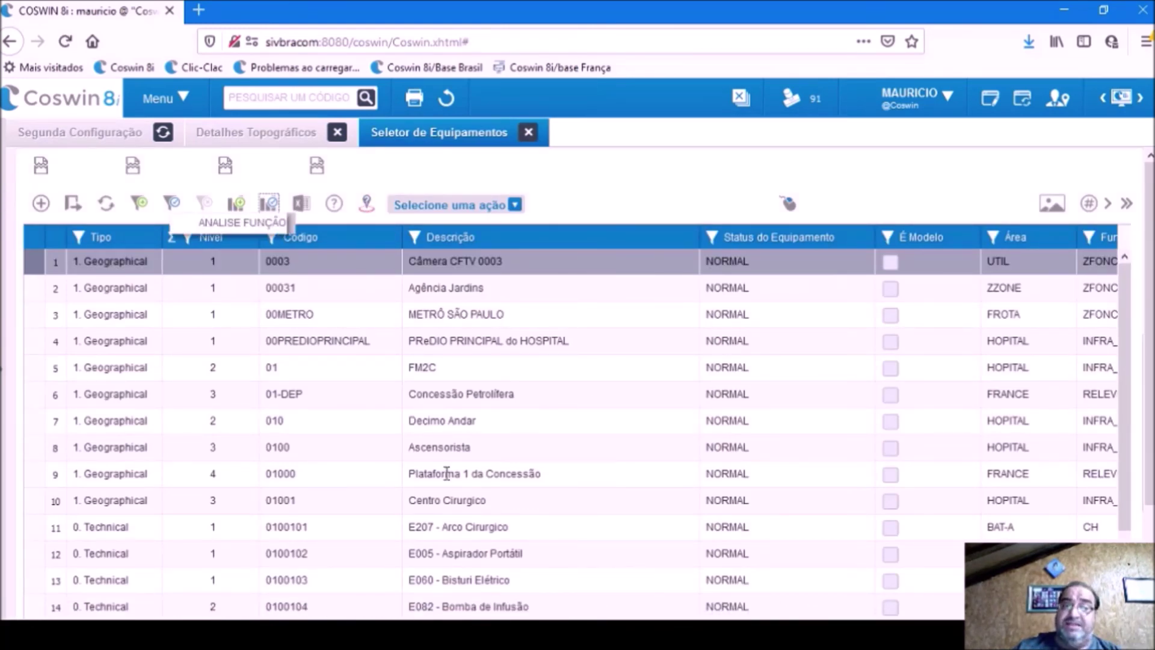
Generate the saved equipment graph ANALISE FUNÇÃO and view it as stacked columns with the saved filter Entidade Setor 1.
{"action": "scroll", "coordinate": [464, 518], "scroll_direction": "down", "scroll_amount": 1}
{"action": "left_click", "coordinate": [269, 203]}
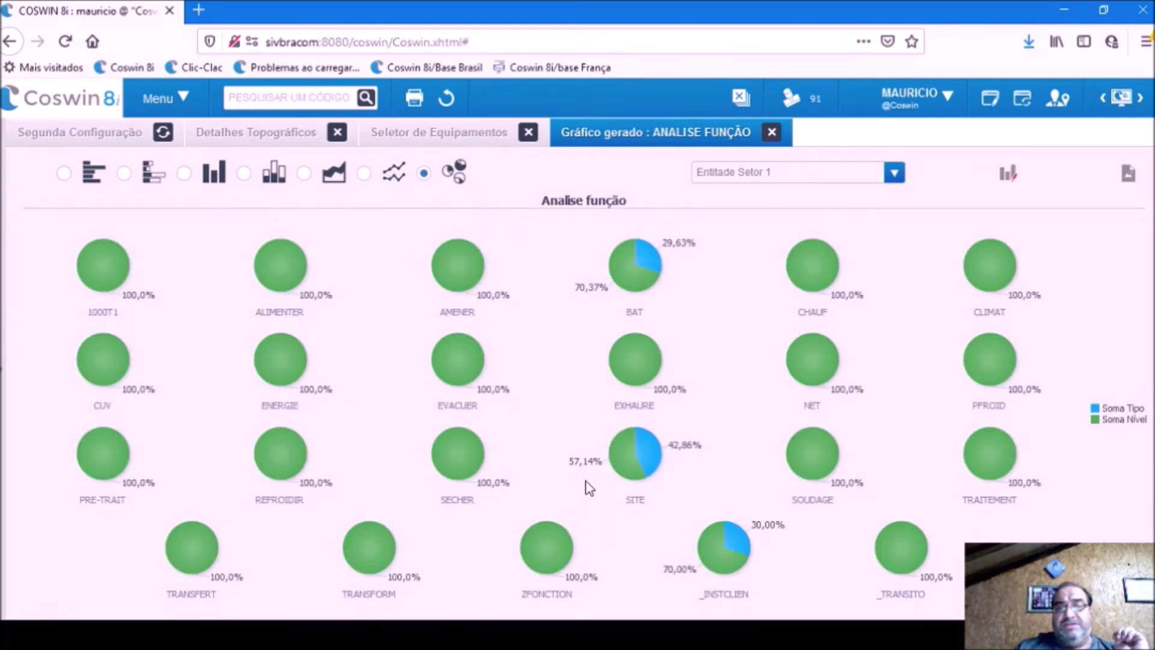
{"action": "left_click", "coordinate": [244, 174]}
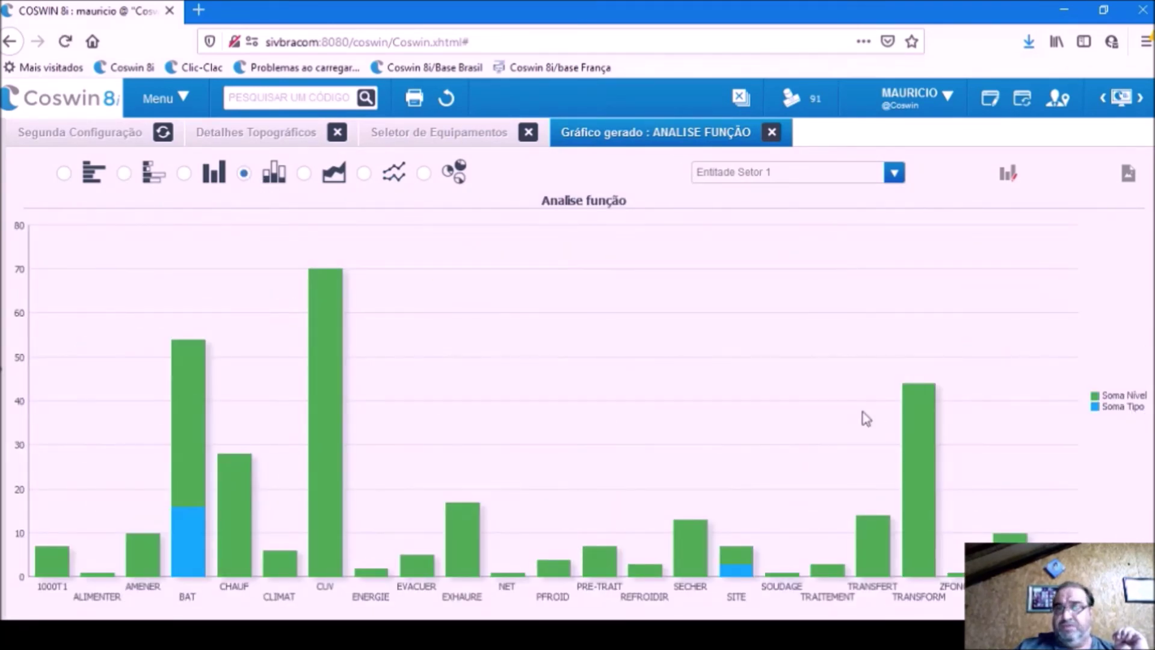
{"action": "left_click", "coordinate": [878, 179]}
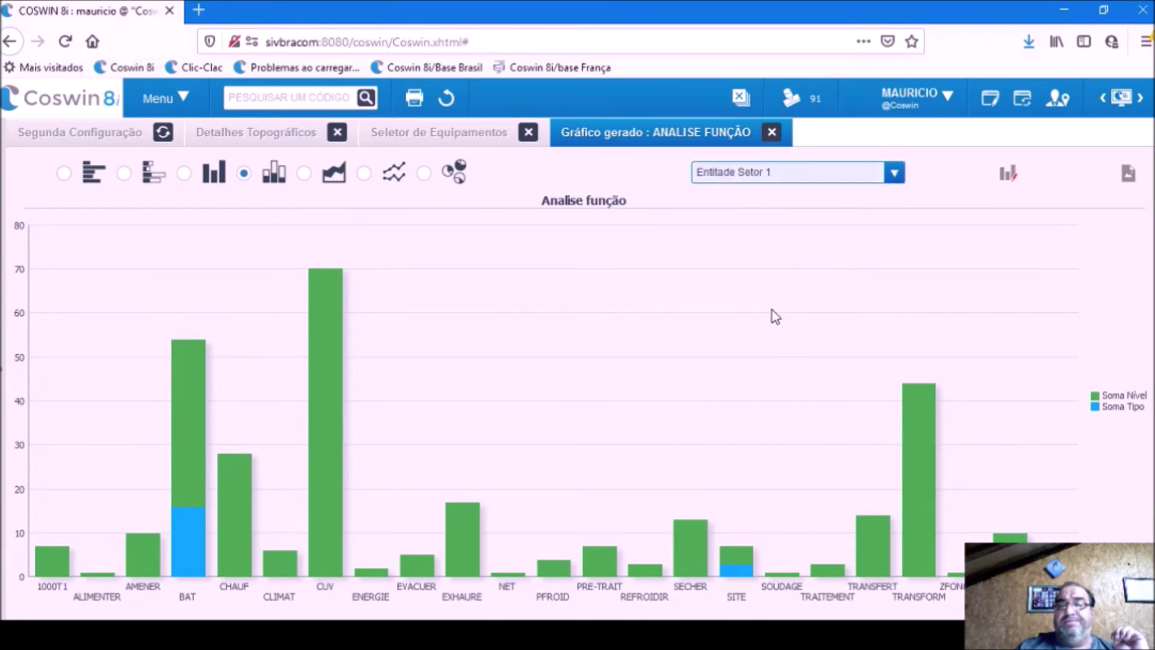
{"action": "key", "text": "Down"}
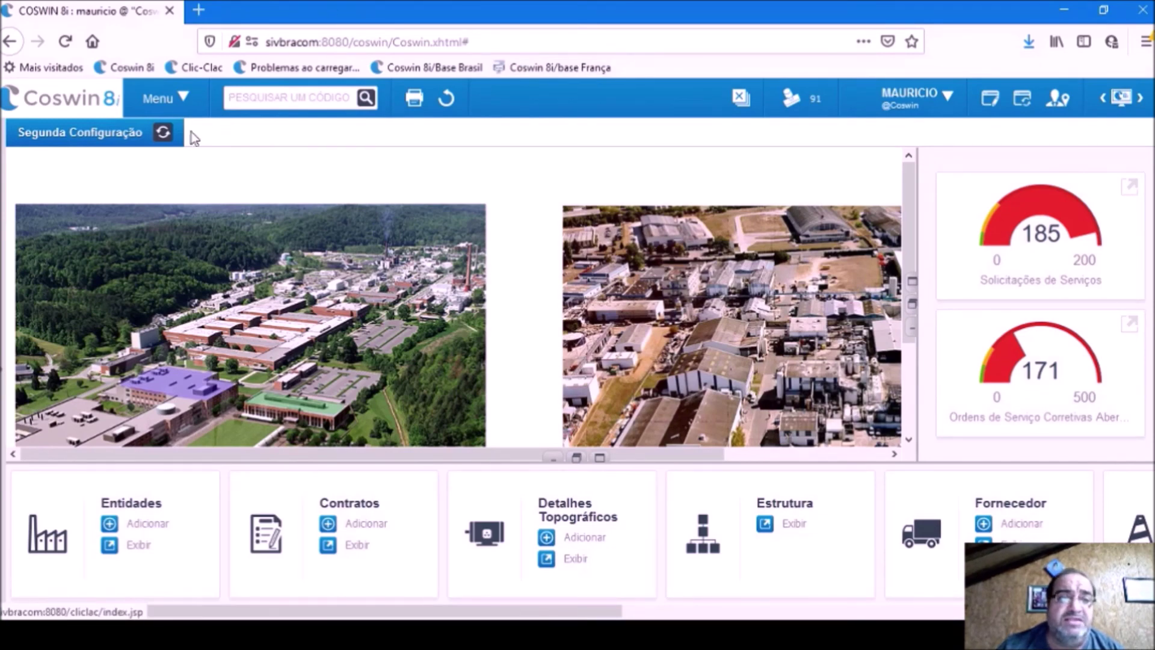
Examine the list of modules available under Outros.
{"action": "left_click", "coordinate": [175, 98]}
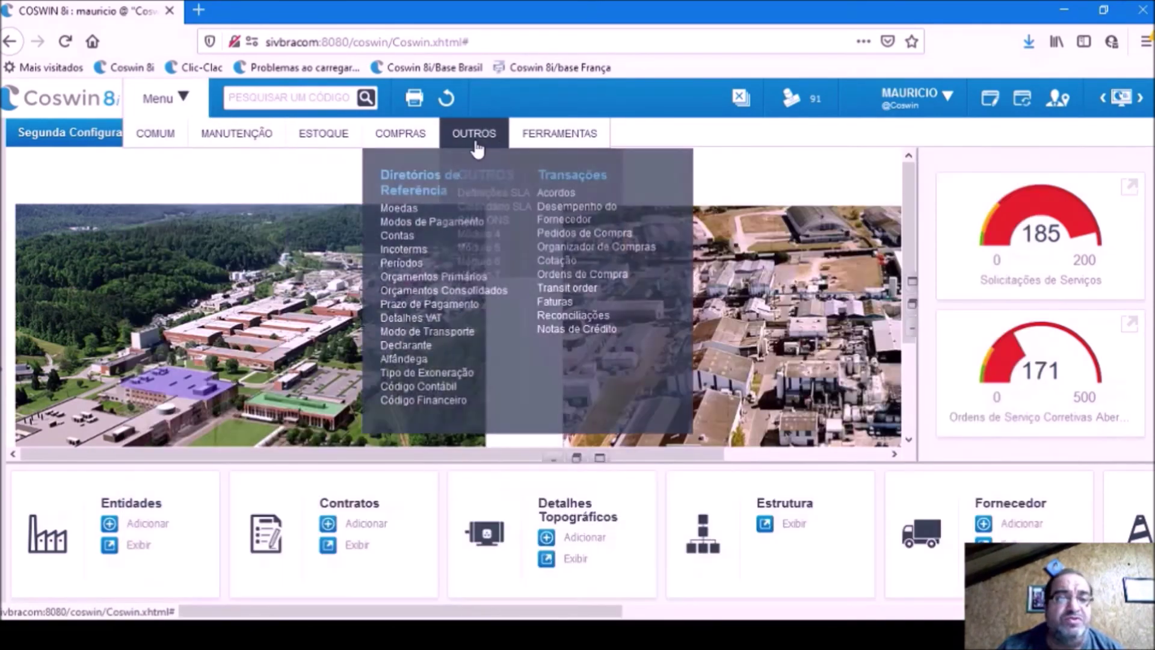
{"action": "mouse_move", "coordinate": [476, 145]}
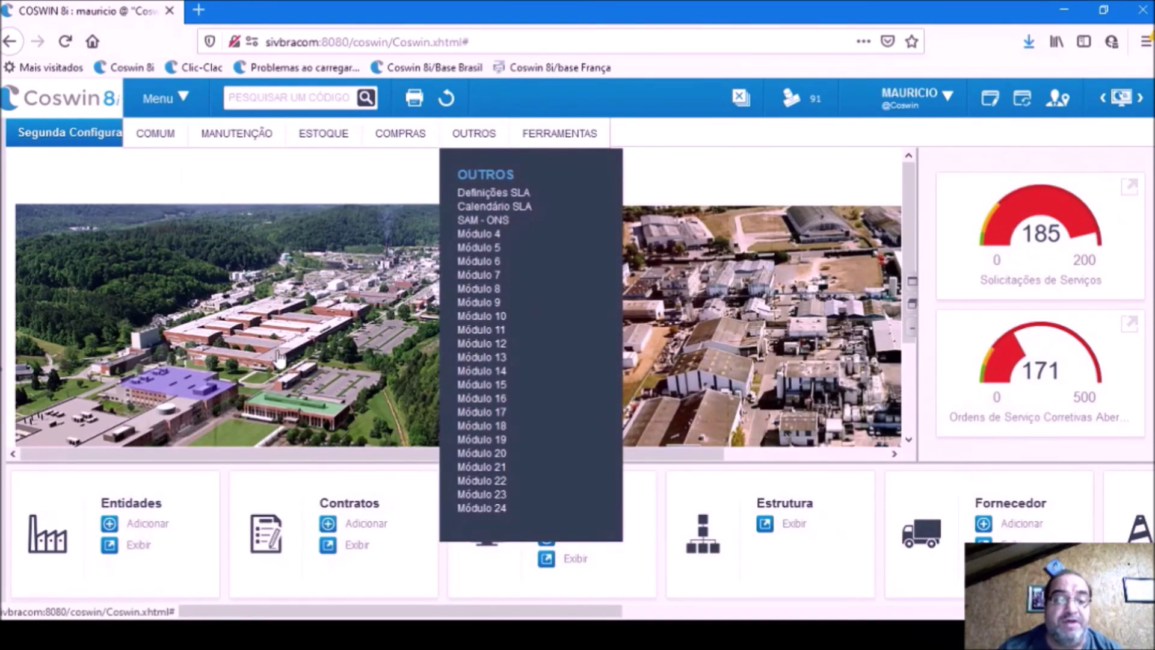